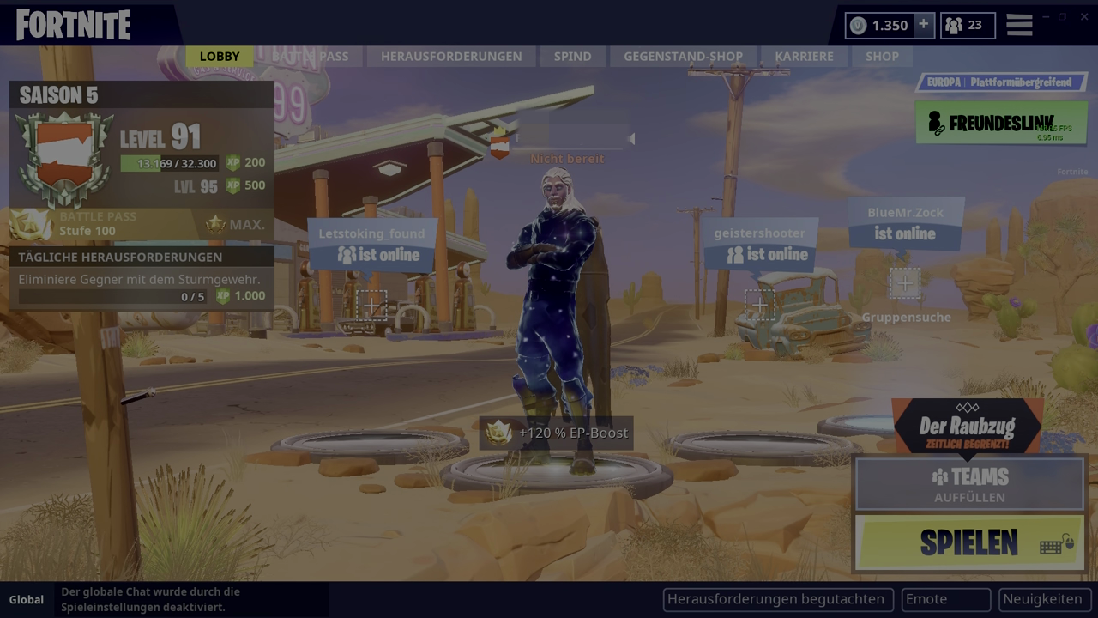
Browse the harvesting tools (Erntewerkzeug) in the Fortnite locker, cancel the selection and return to the lobby.
{"action": "left_click", "coordinate": [572, 59]}
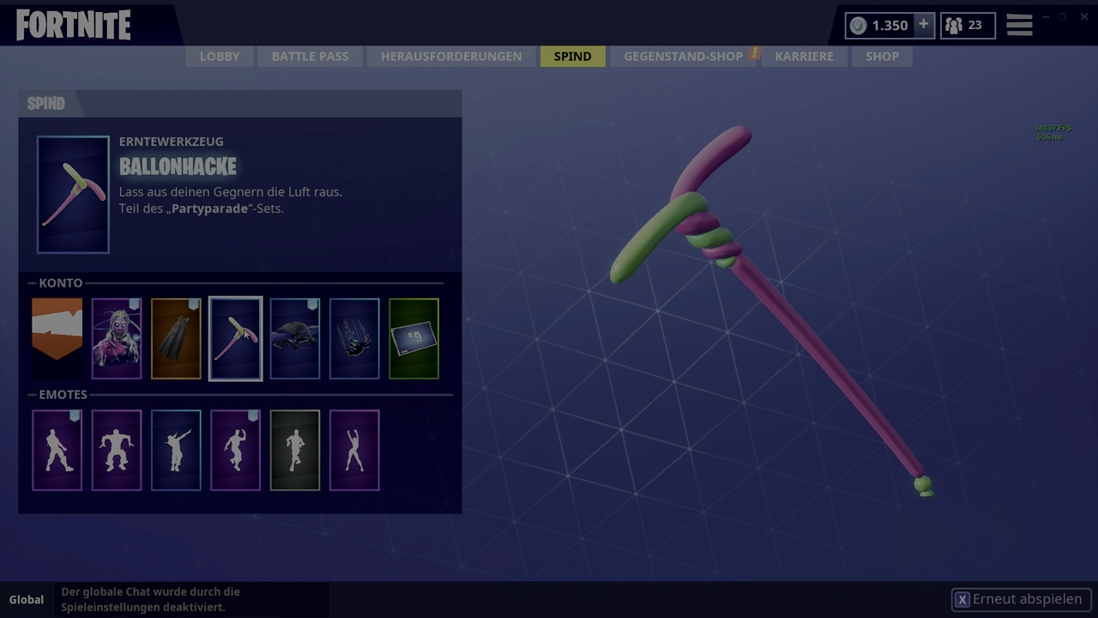
{"action": "left_click", "coordinate": [235, 339]}
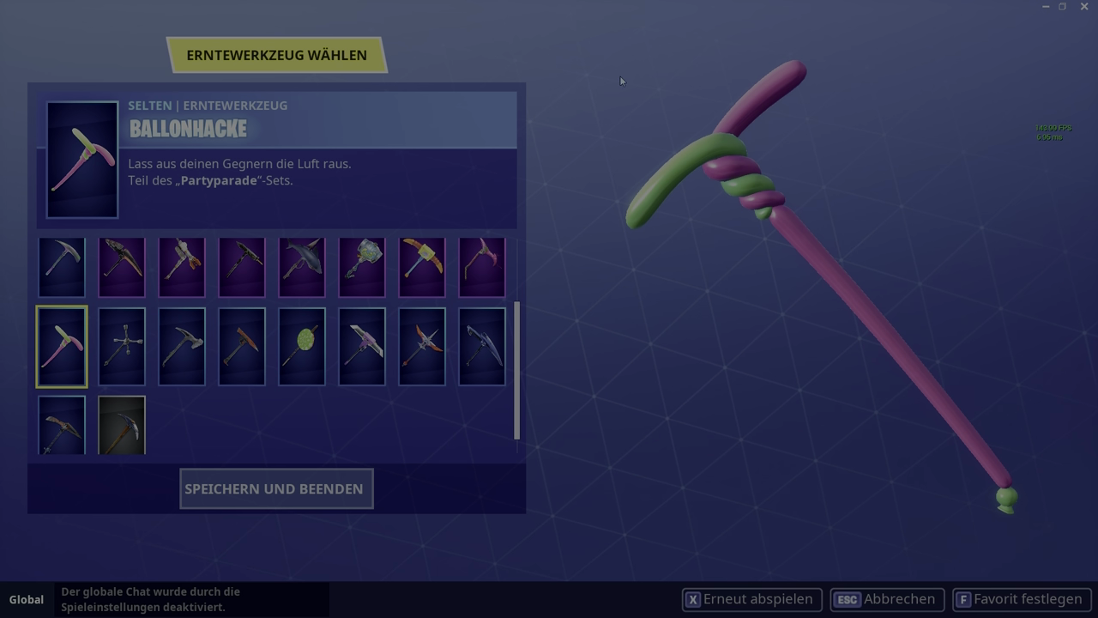
{"action": "scroll", "coordinate": [258, 360], "scroll_direction": "up", "scroll_amount": 1}
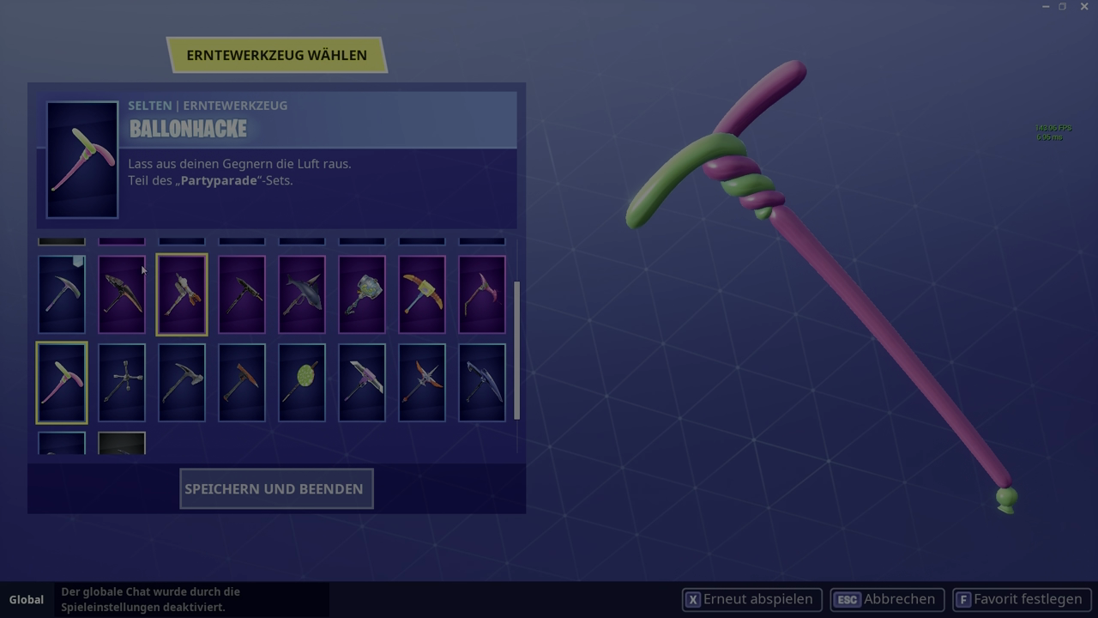
{"action": "scroll", "coordinate": [90, 284], "scroll_direction": "down", "scroll_amount": 2}
{"action": "scroll", "coordinate": [172, 343], "scroll_direction": "up", "scroll_amount": 3}
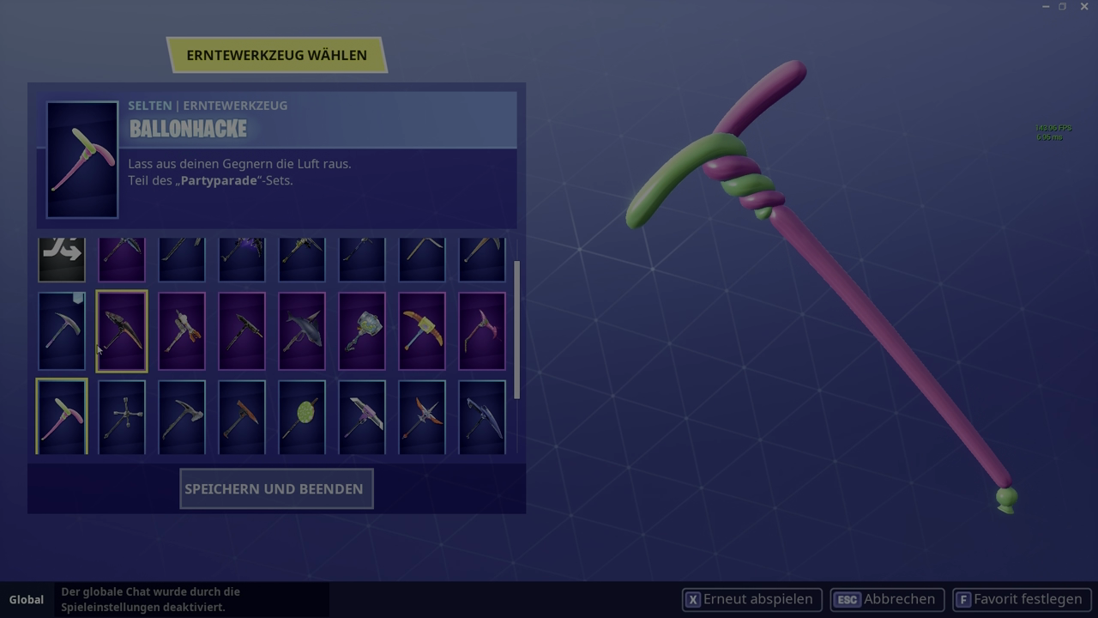
{"action": "scroll", "coordinate": [219, 353], "scroll_direction": "down", "scroll_amount": 2}
{"action": "scroll", "coordinate": [219, 353], "scroll_direction": "up", "scroll_amount": 3}
{"action": "scroll", "coordinate": [220, 353], "scroll_direction": "down", "scroll_amount": 3}
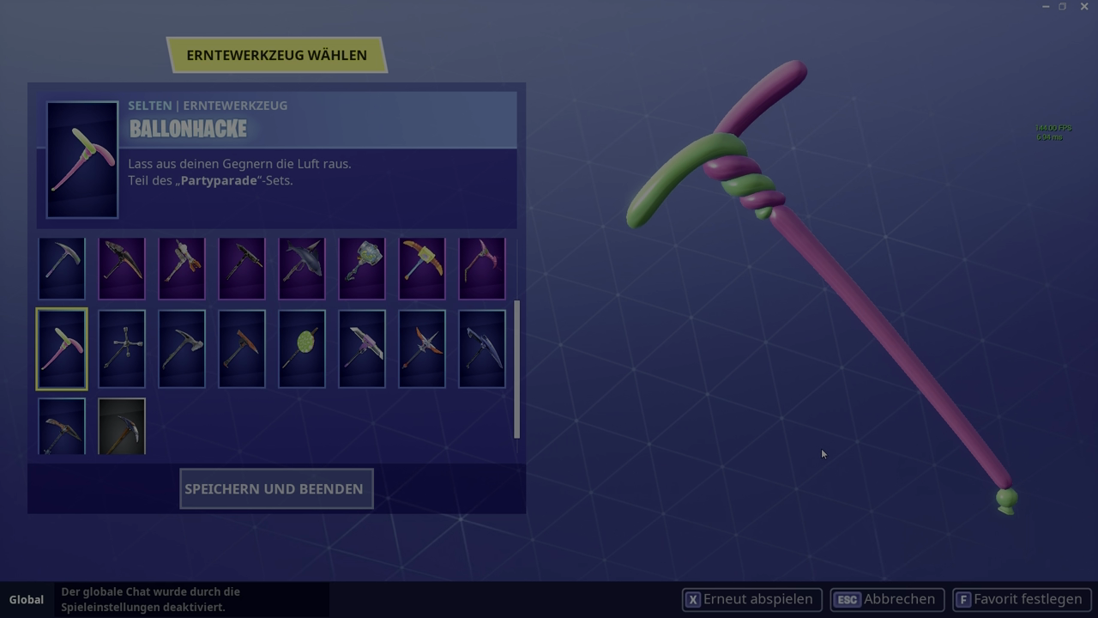
{"action": "left_click", "coordinate": [878, 598]}
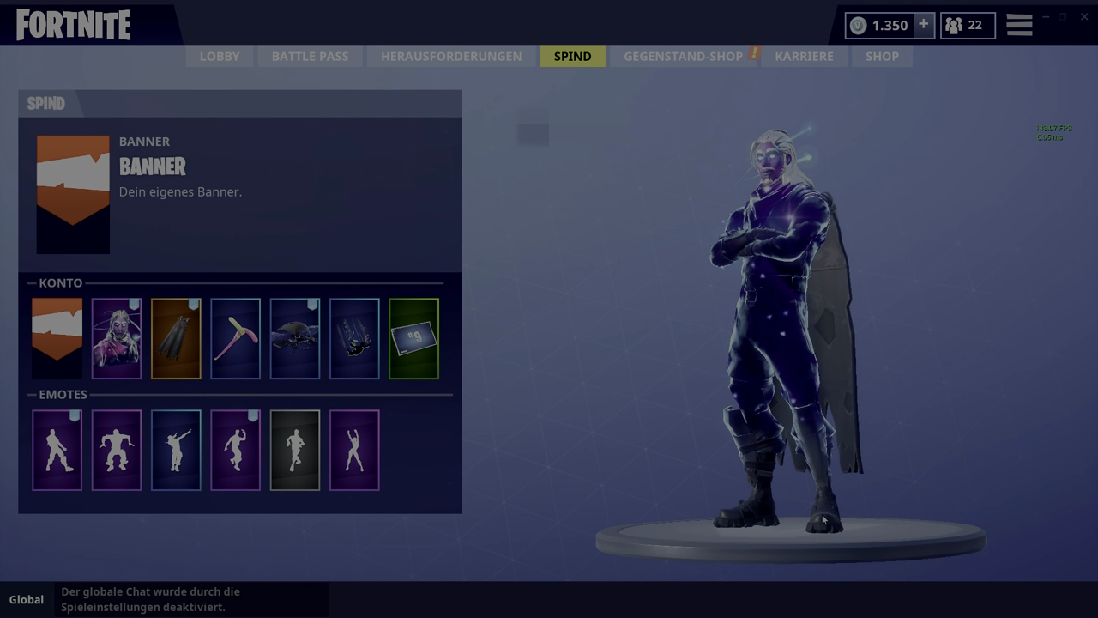
{"action": "left_click", "coordinate": [247, 57]}
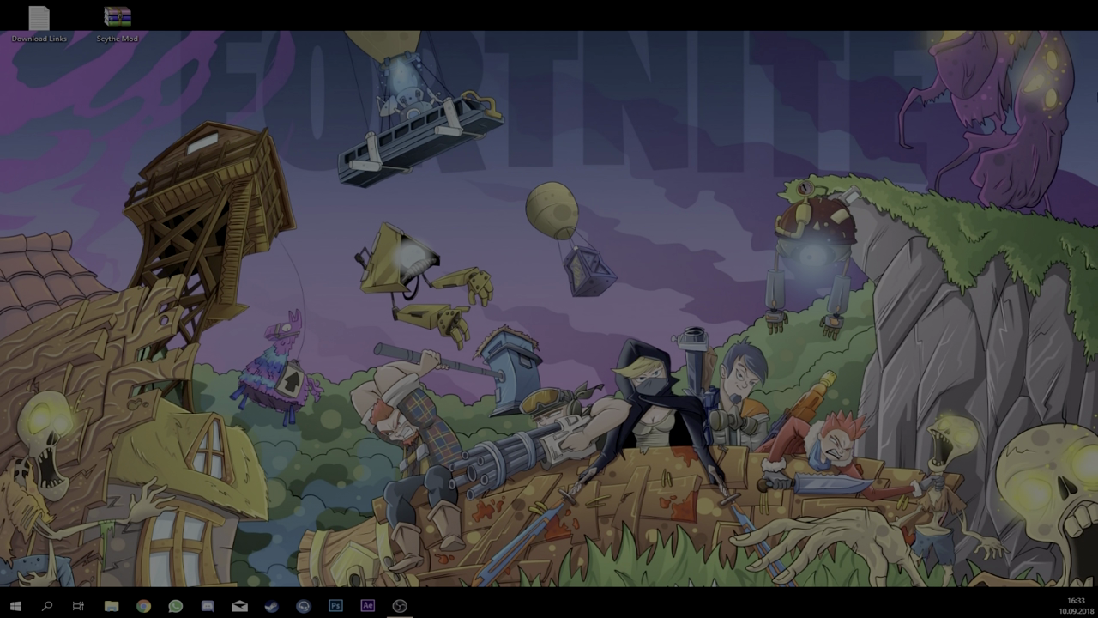
Open the Download Links text file from the desktop.
{"action": "left_click_drag", "start_coordinate": [38, 36], "coordinate": [53, 51]}
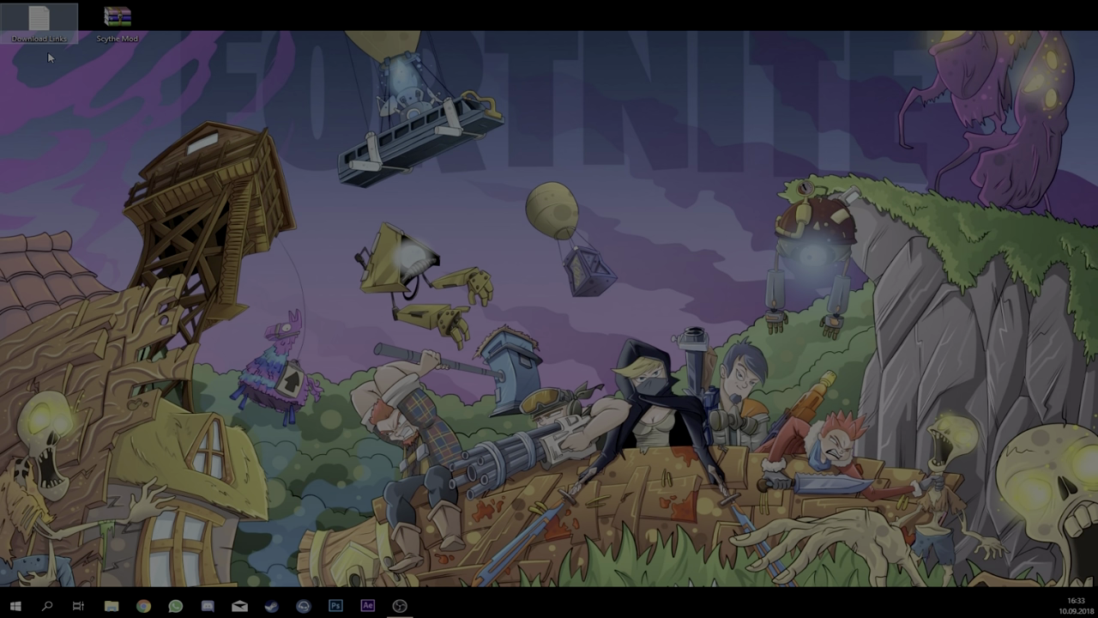
{"action": "double_click", "coordinate": [41, 21]}
{"action": "left_click_drag", "start_coordinate": [201, 103], "coordinate": [147, 98]}
{"action": "left_click", "coordinate": [427, 166]}
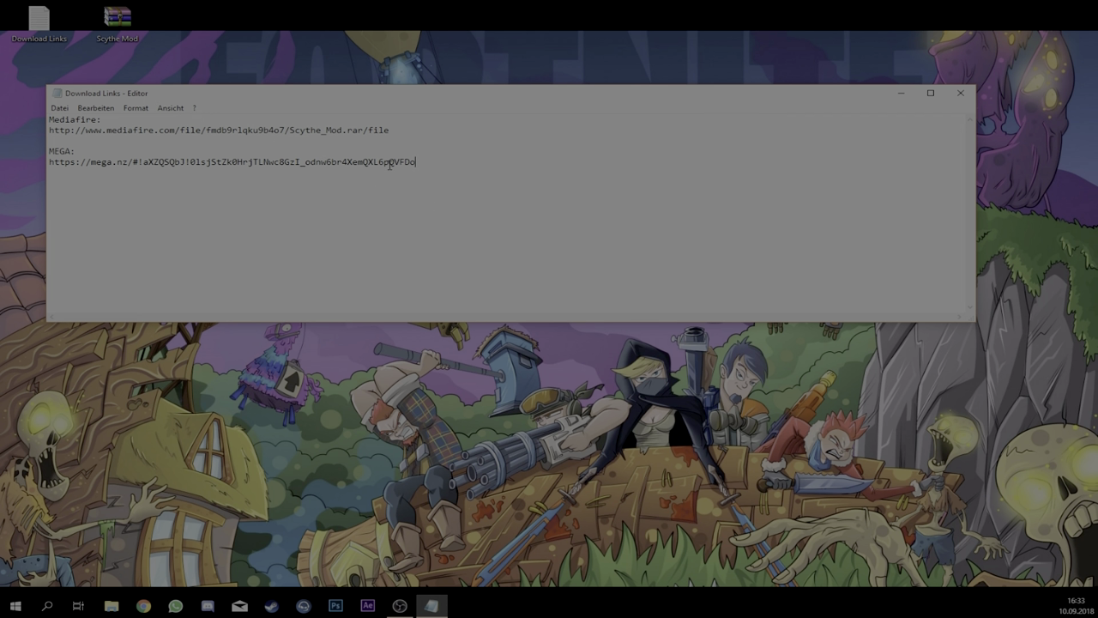
Examine the Mediafire and MEGA download links in the text file and close it.
{"action": "left_click_drag", "start_coordinate": [80, 155], "coordinate": [49, 152]}
{"action": "left_click", "coordinate": [98, 142]}
{"action": "left_click_drag", "start_coordinate": [123, 120], "coordinate": [47, 120]}
{"action": "left_click", "coordinate": [101, 140]}
{"action": "left_click_drag", "start_coordinate": [422, 162], "coordinate": [48, 163]}
{"action": "left_click", "coordinate": [206, 162]}
{"action": "left_click_drag", "start_coordinate": [391, 130], "coordinate": [48, 119]}
{"action": "left_click", "coordinate": [141, 150]}
{"action": "left_click_drag", "start_coordinate": [417, 162], "coordinate": [65, 162]}
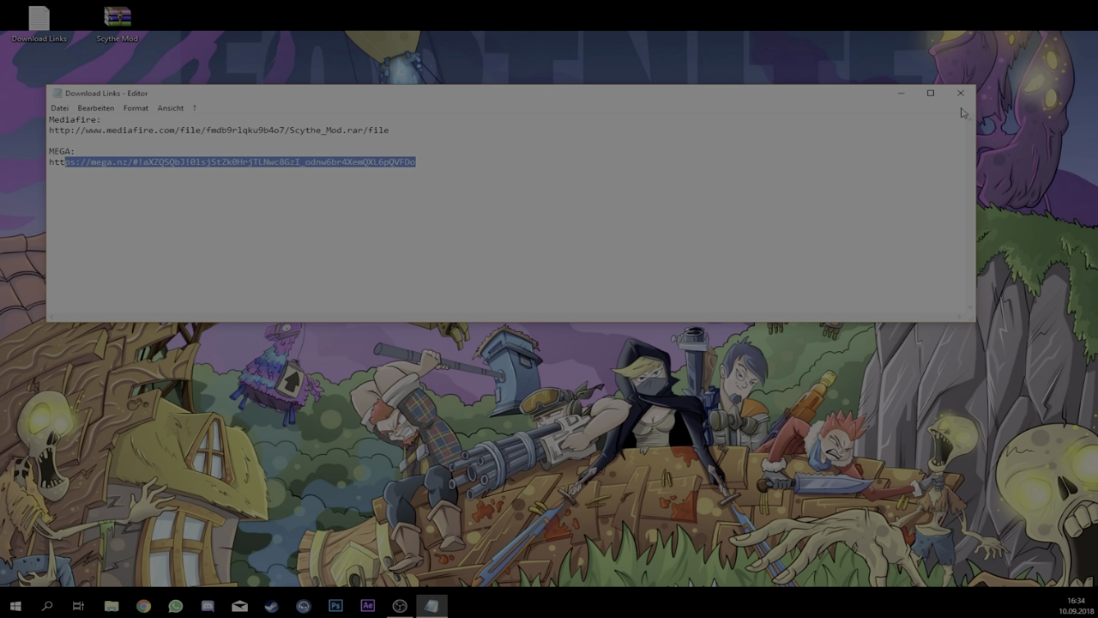
{"action": "left_click", "coordinate": [960, 92]}
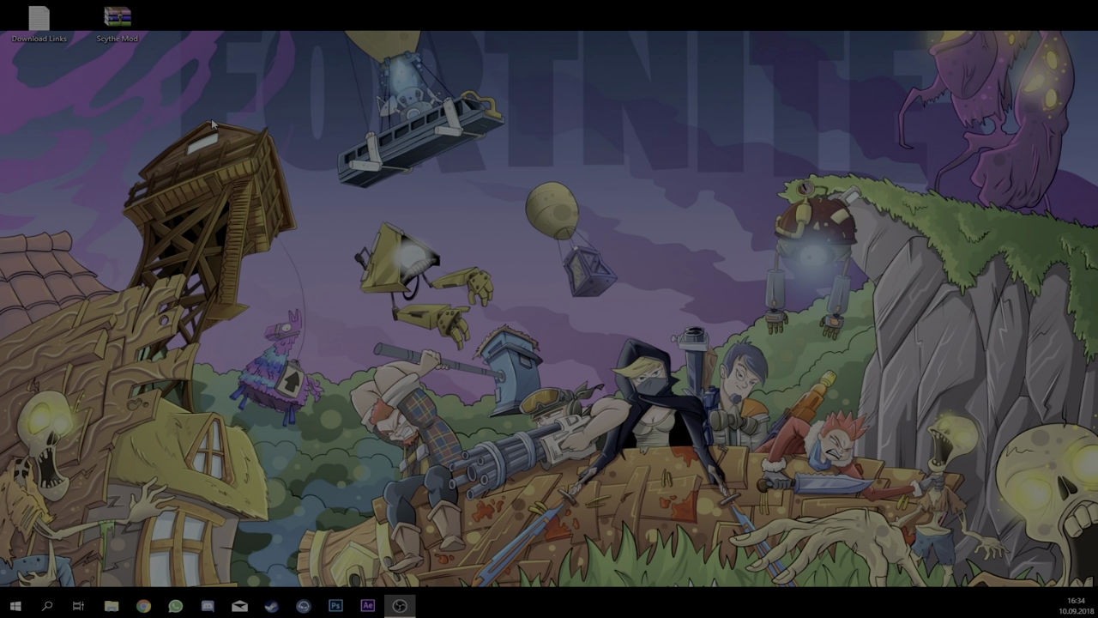
{"action": "left_click", "coordinate": [111, 25]}
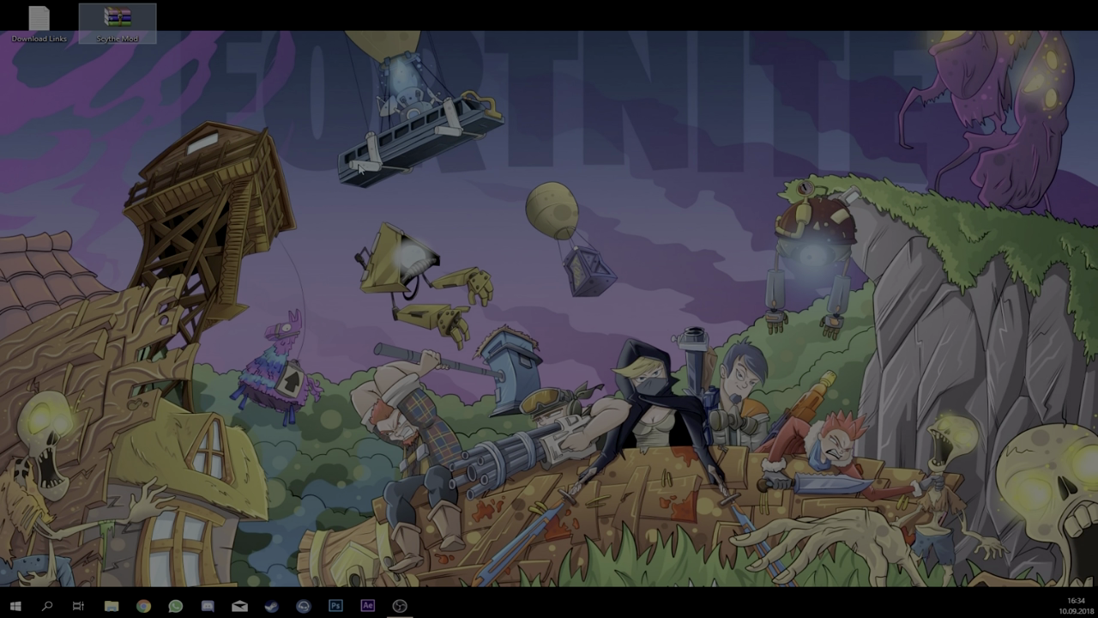
{"action": "left_click", "coordinate": [218, 139]}
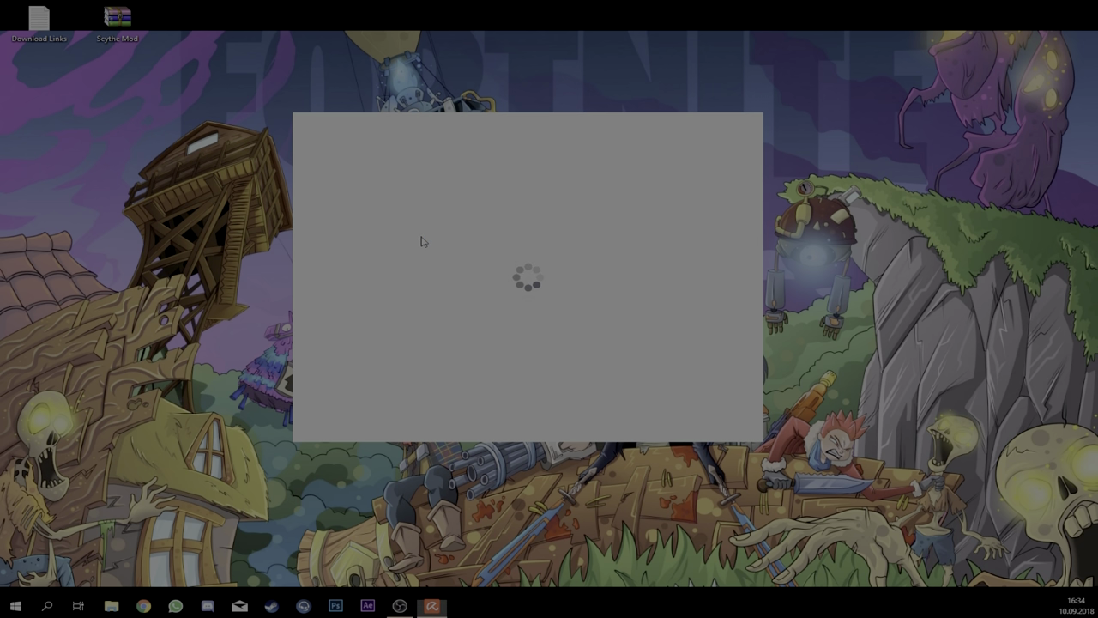
Switch off real-time protection (Echtzeitschutz) in the modules of Avira Free Antivirus.
{"action": "left_click", "coordinate": [421, 247]}
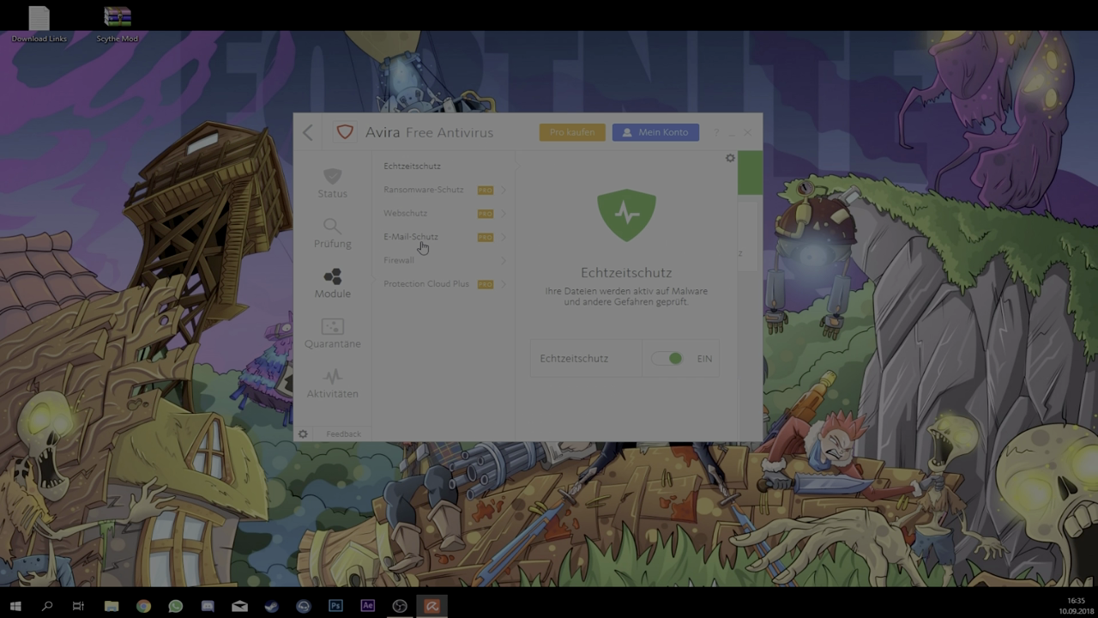
{"action": "left_click", "coordinate": [674, 361]}
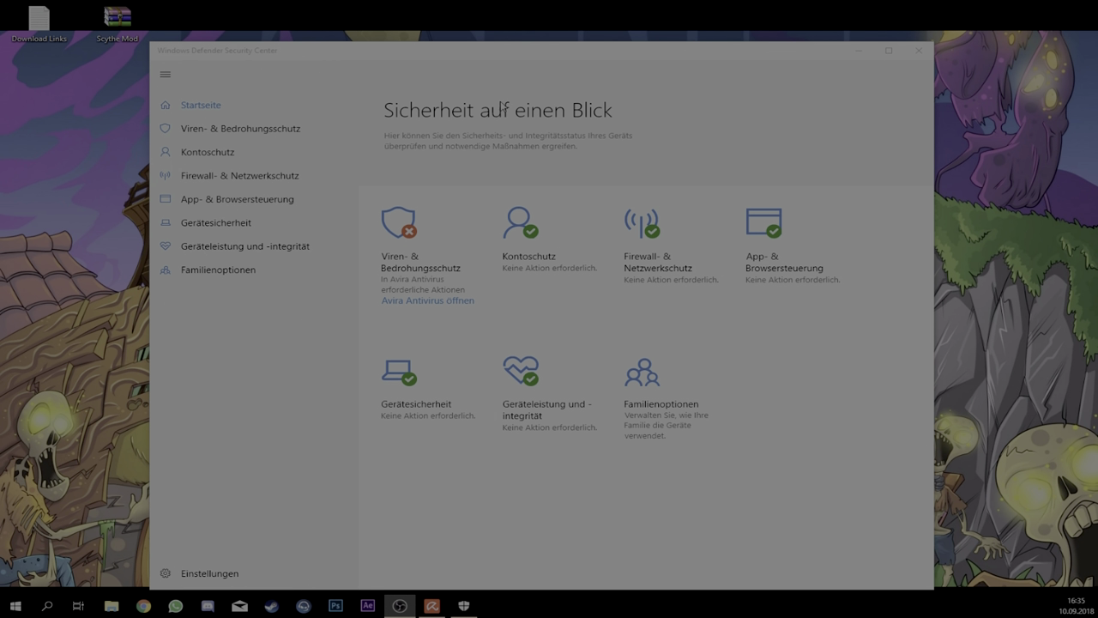
Review the Viren- & Bedrohungsschutz page in Windows Defender Security Center, open Avira Antivirus from it and close the Security Center.
{"action": "left_click_drag", "start_coordinate": [440, 54], "coordinate": [353, 61]}
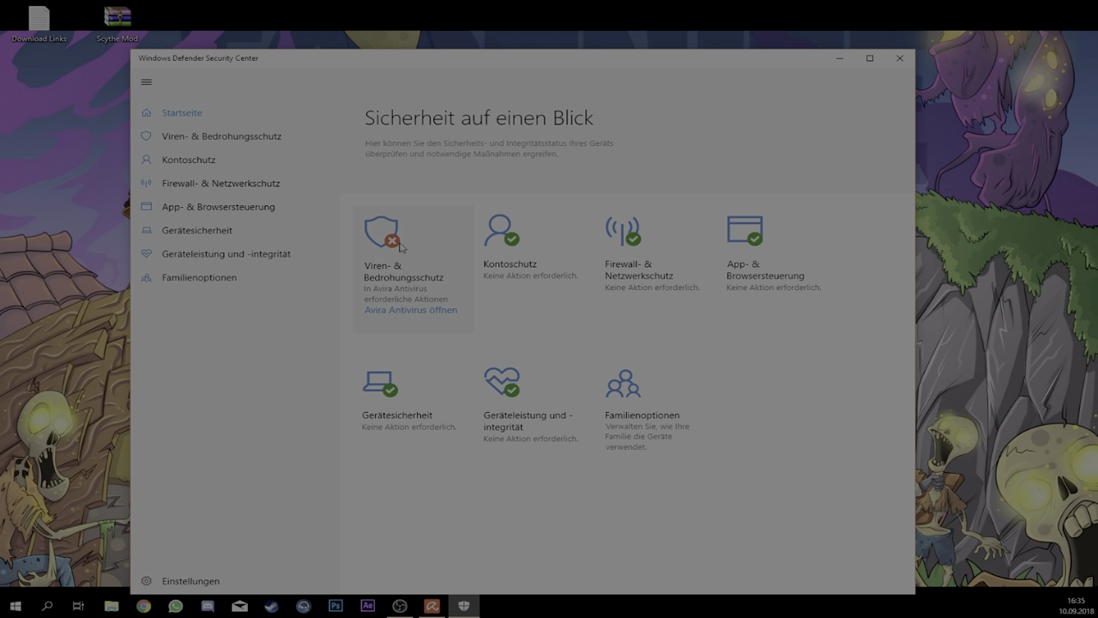
{"action": "left_click", "coordinate": [410, 289]}
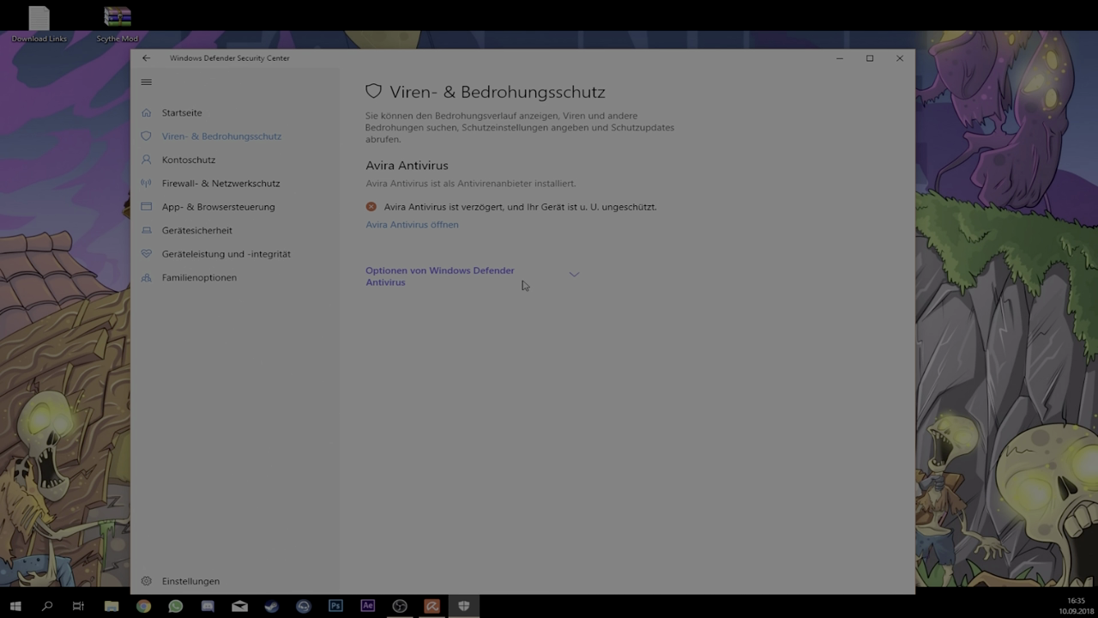
{"action": "left_click", "coordinate": [421, 225]}
{"action": "left_click_drag", "start_coordinate": [435, 60], "coordinate": [426, 164]}
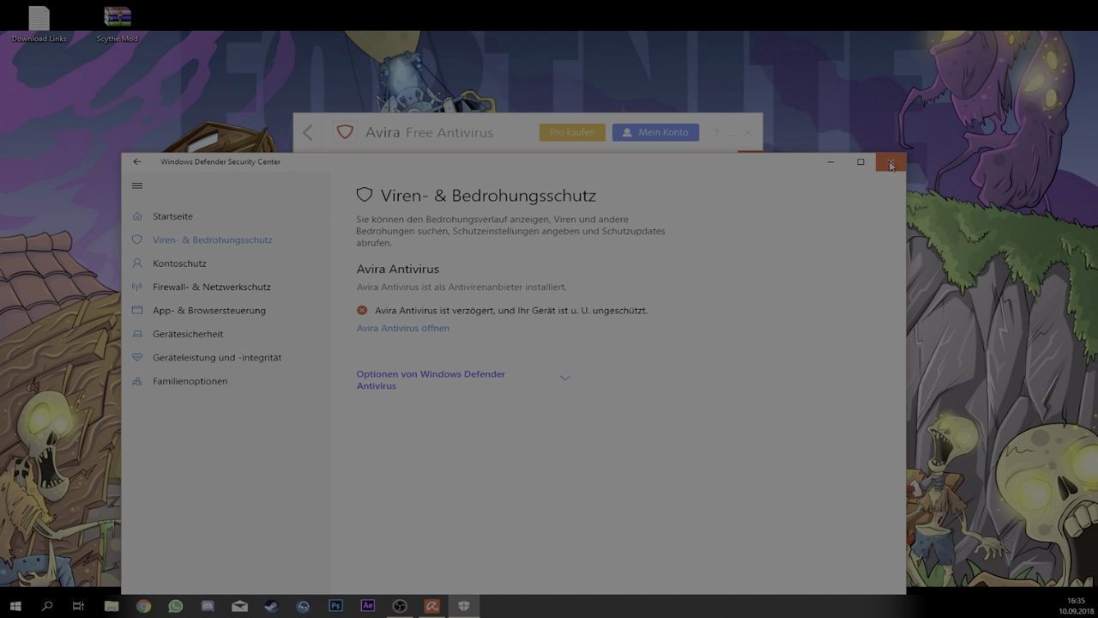
{"action": "left_click", "coordinate": [891, 163]}
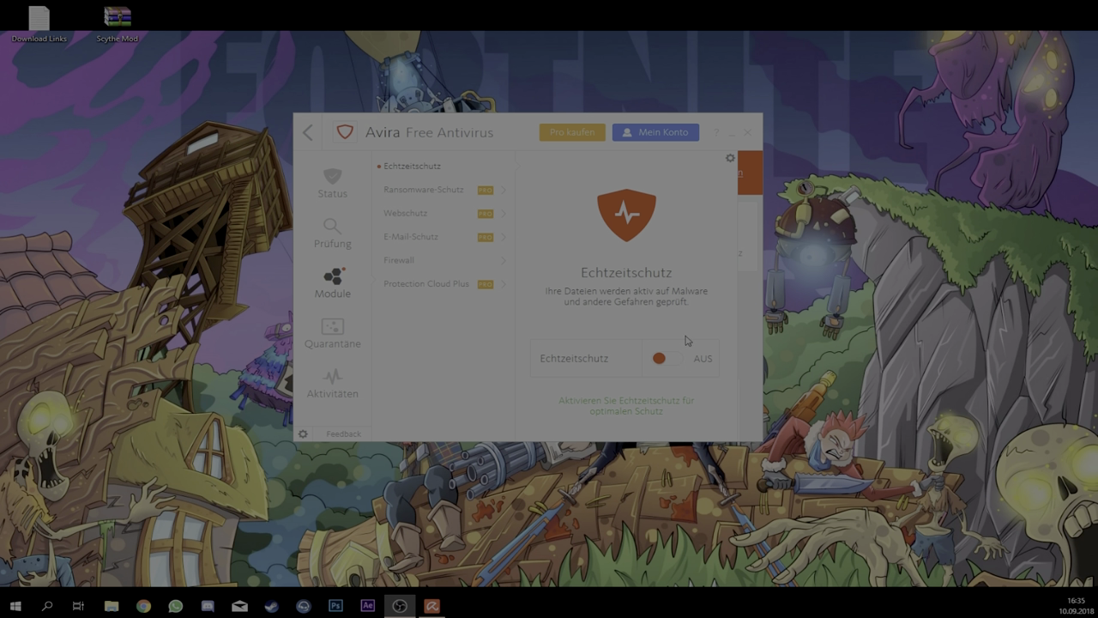
Close the Avira Free Antivirus window.
{"action": "mouse_move", "coordinate": [431, 133]}
{"action": "left_mouse_down"}
{"action": "mouse_move", "coordinate": [402, 136]}
{"action": "mouse_move", "coordinate": [421, 150]}
{"action": "mouse_move", "coordinate": [408, 135]}
{"action": "mouse_move", "coordinate": [536, 152]}
{"action": "mouse_move", "coordinate": [412, 135]}
{"action": "left_mouse_up"}
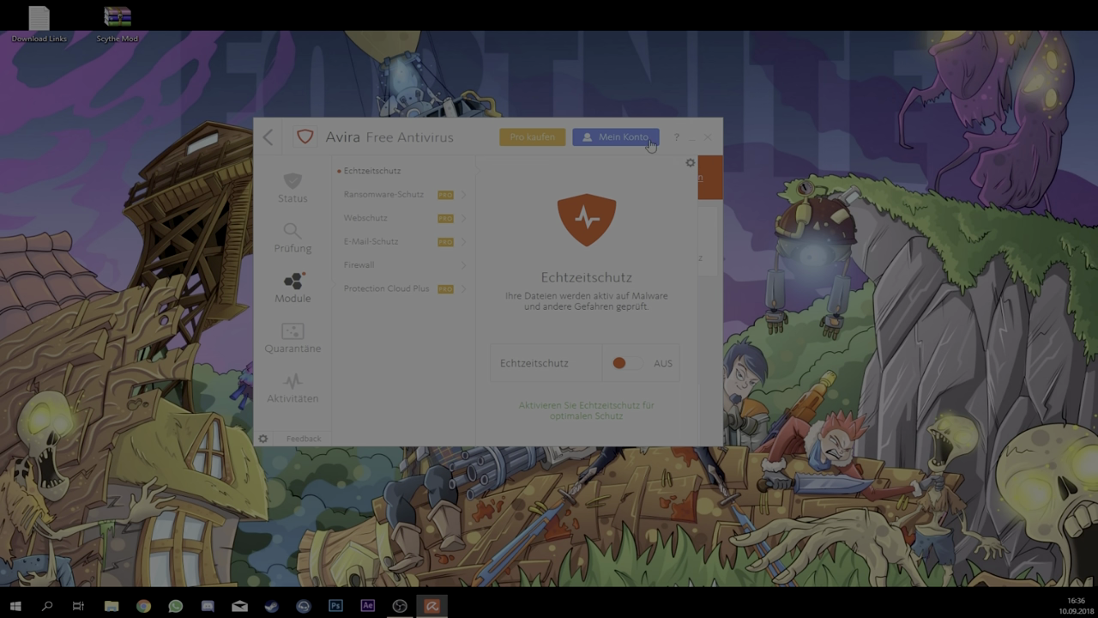
{"action": "left_click_drag", "start_coordinate": [432, 142], "coordinate": [455, 165]}
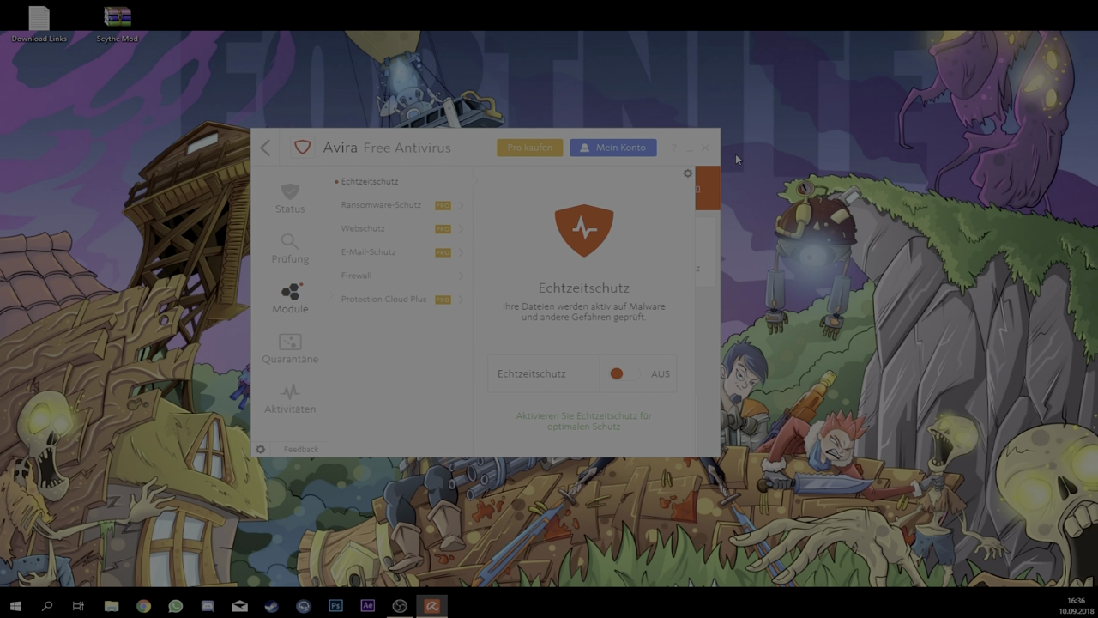
{"action": "left_click_drag", "start_coordinate": [736, 159], "coordinate": [430, 197]}
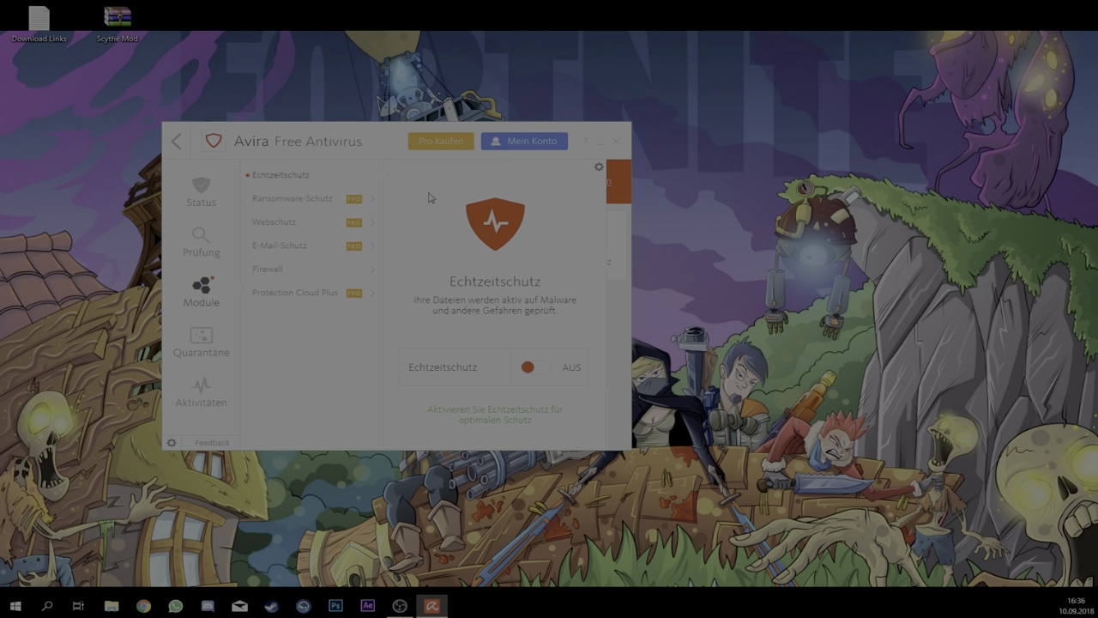
{"action": "left_click_drag", "start_coordinate": [320, 148], "coordinate": [334, 141]}
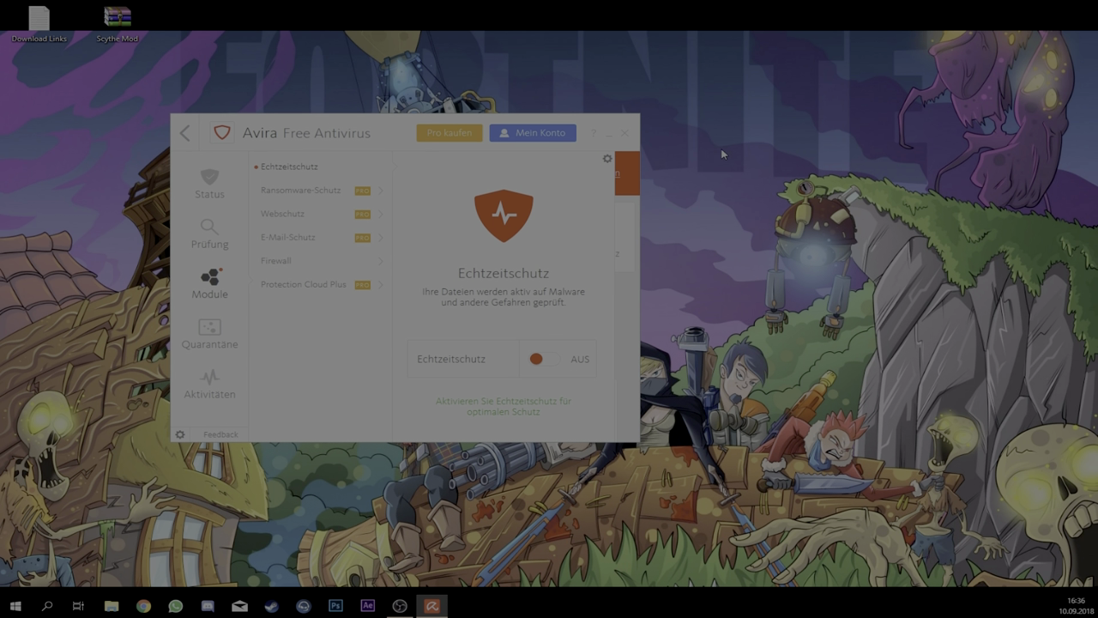
{"action": "left_click", "coordinate": [624, 134]}
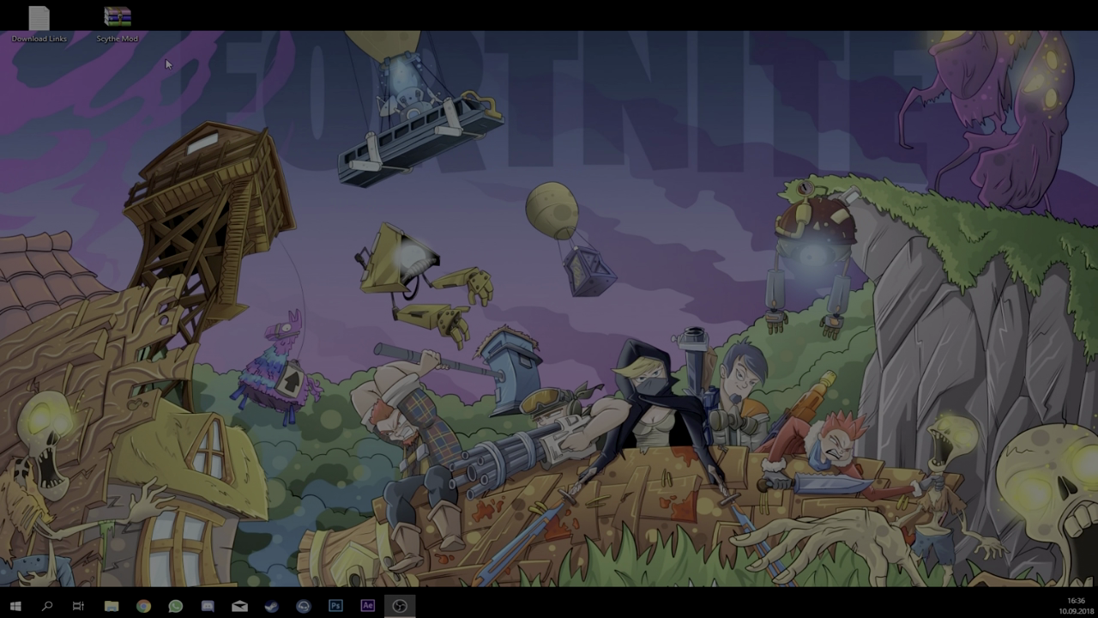
Open the local drive C: from Dieser PC in File Explorer.
{"action": "left_click", "coordinate": [111, 606]}
{"action": "mouse_move", "coordinate": [307, 67]}
{"action": "left_mouse_down"}
{"action": "mouse_move", "coordinate": [255, 172]}
{"action": "mouse_move", "coordinate": [306, 98]}
{"action": "mouse_move", "coordinate": [314, 108]}
{"action": "mouse_move", "coordinate": [363, 107]}
{"action": "mouse_move", "coordinate": [370, 83]}
{"action": "mouse_move", "coordinate": [305, 66]}
{"action": "left_mouse_up"}
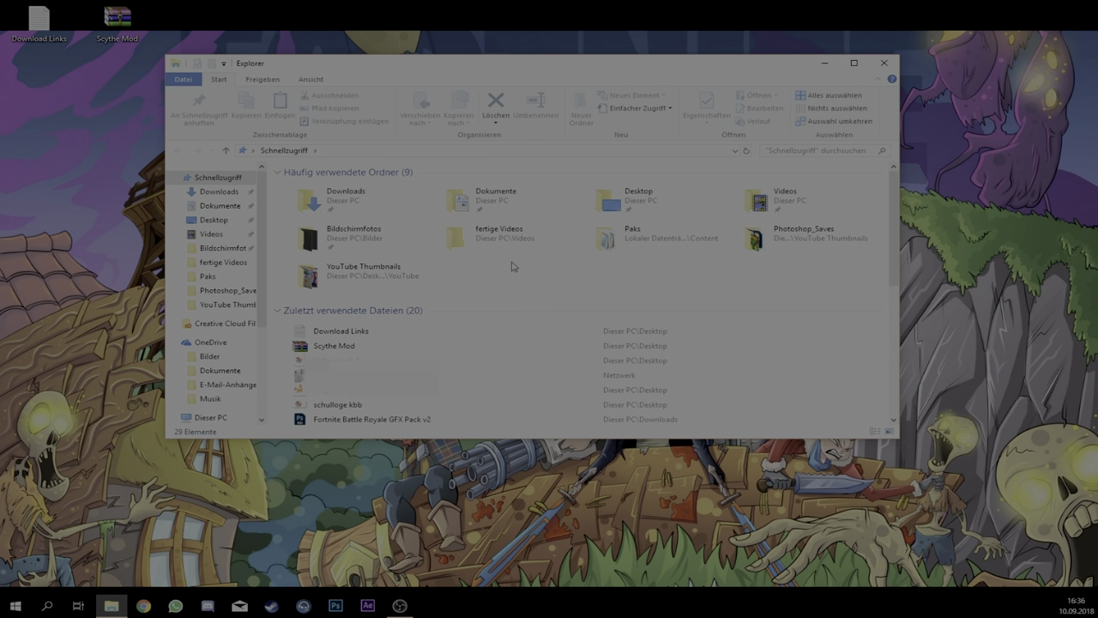
{"action": "scroll", "coordinate": [218, 308], "scroll_direction": "down", "scroll_amount": 2}
{"action": "left_click", "coordinate": [211, 338]}
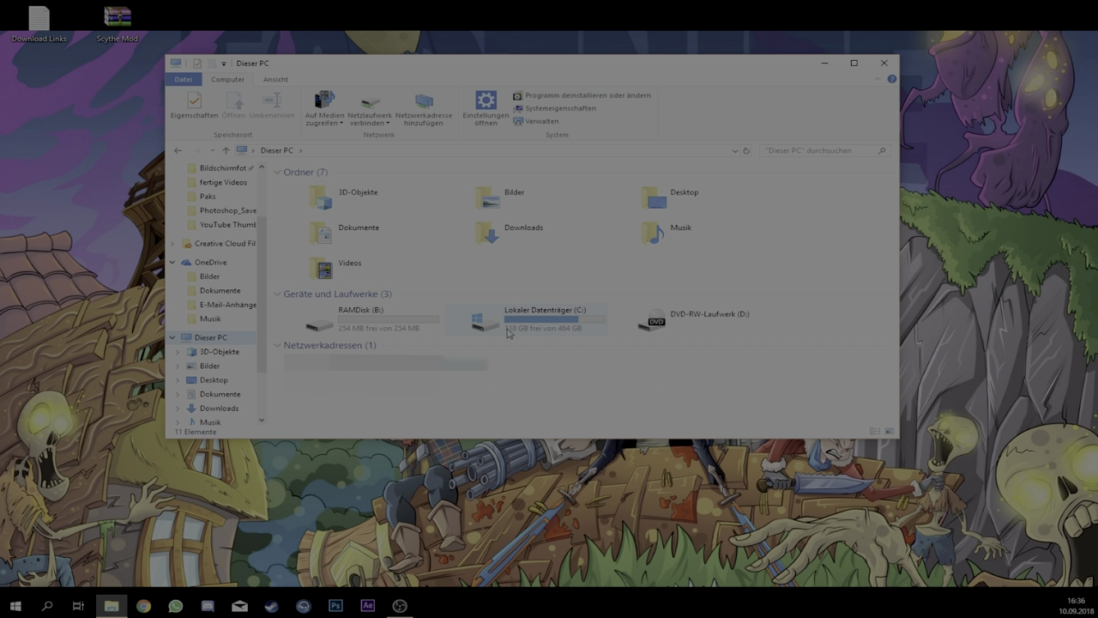
{"action": "left_click", "coordinate": [540, 330]}
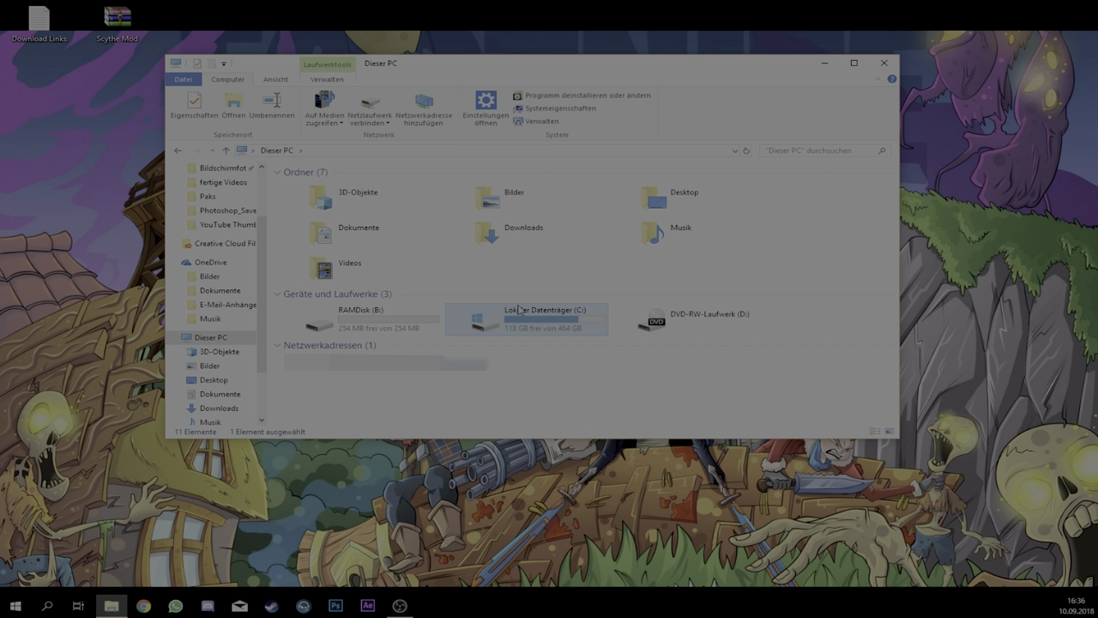
{"action": "mouse_move", "coordinate": [507, 331]}
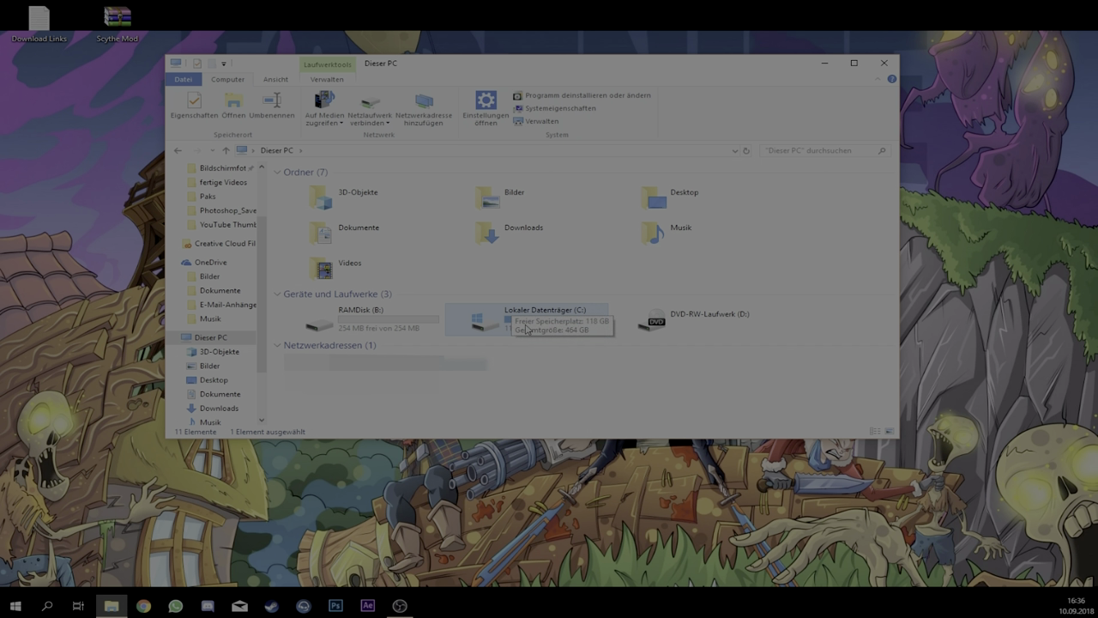
{"action": "double_click", "coordinate": [517, 318]}
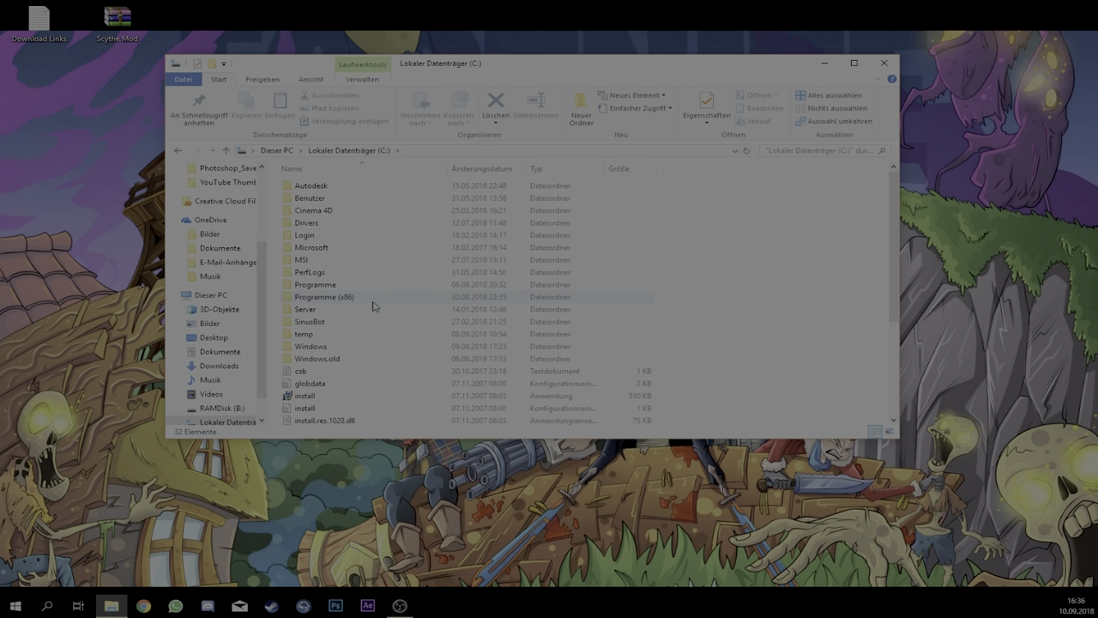
Open the folder Programme\Epic Games\Fortnite\FortniteGame\Content\Paks and reposition its window on the desktop.
{"action": "double_click", "coordinate": [343, 287]}
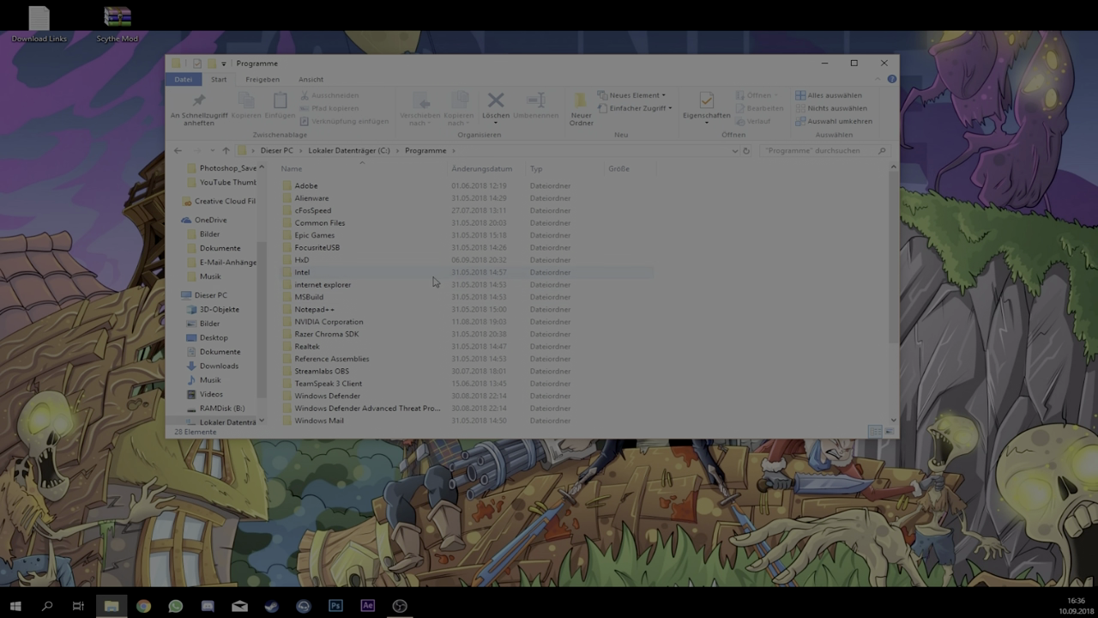
{"action": "double_click", "coordinate": [352, 235]}
{"action": "double_click", "coordinate": [336, 187]}
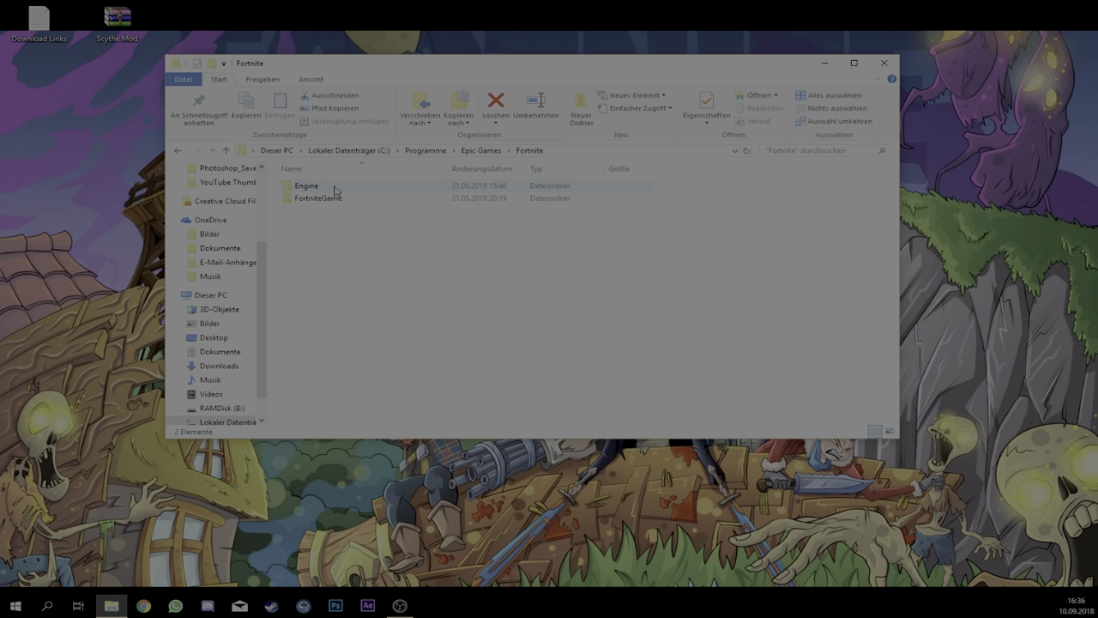
{"action": "double_click", "coordinate": [336, 199]}
{"action": "double_click", "coordinate": [331, 204]}
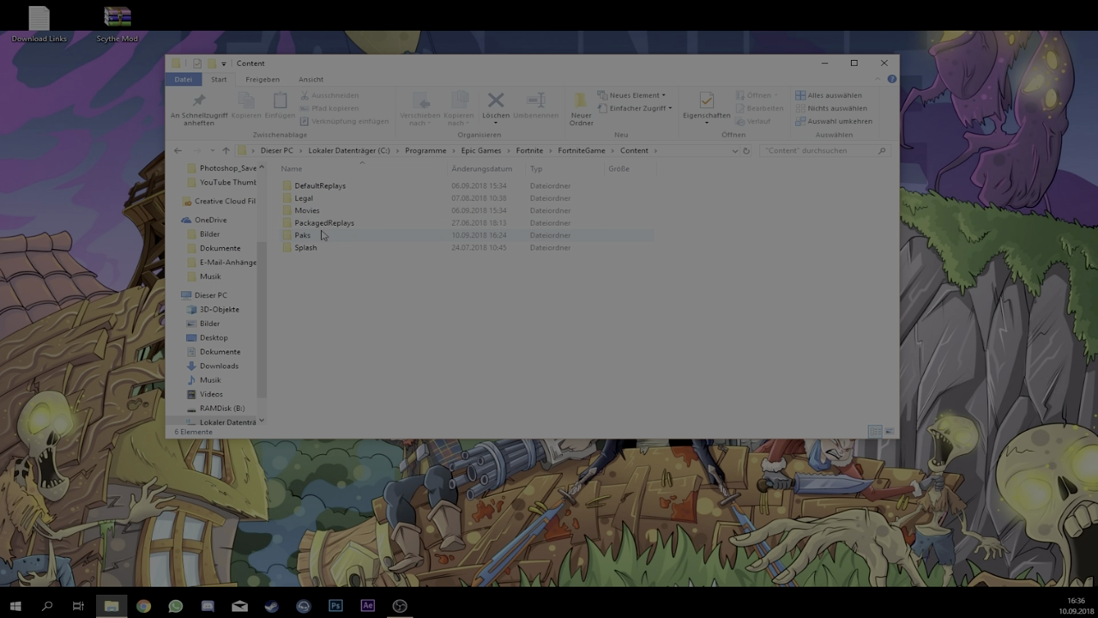
{"action": "double_click", "coordinate": [325, 237]}
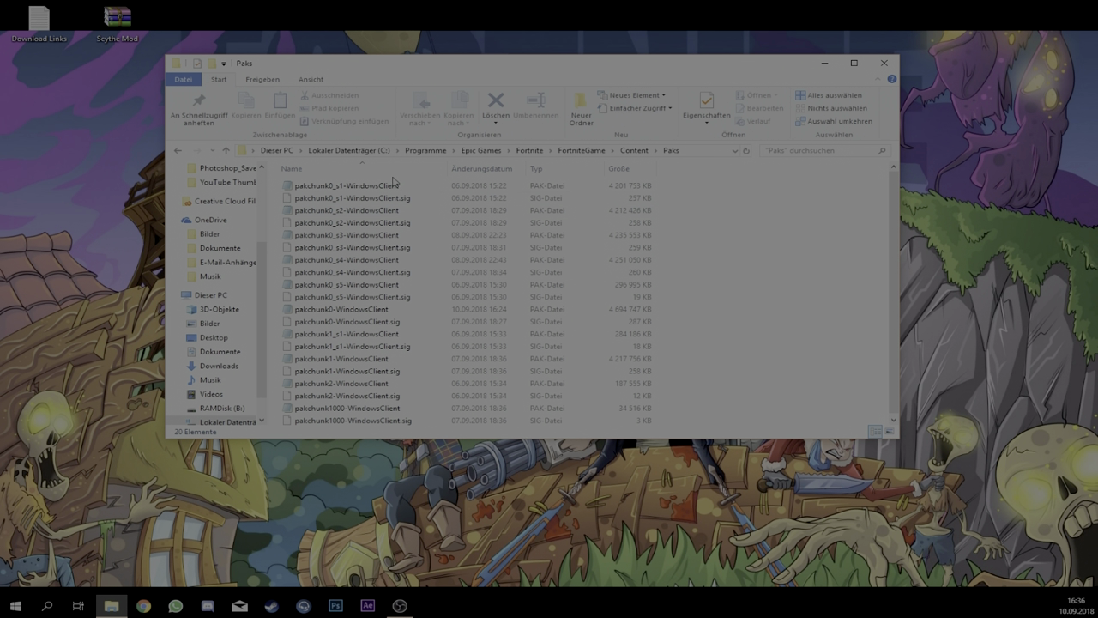
{"action": "left_click_drag", "start_coordinate": [464, 71], "coordinate": [434, 95]}
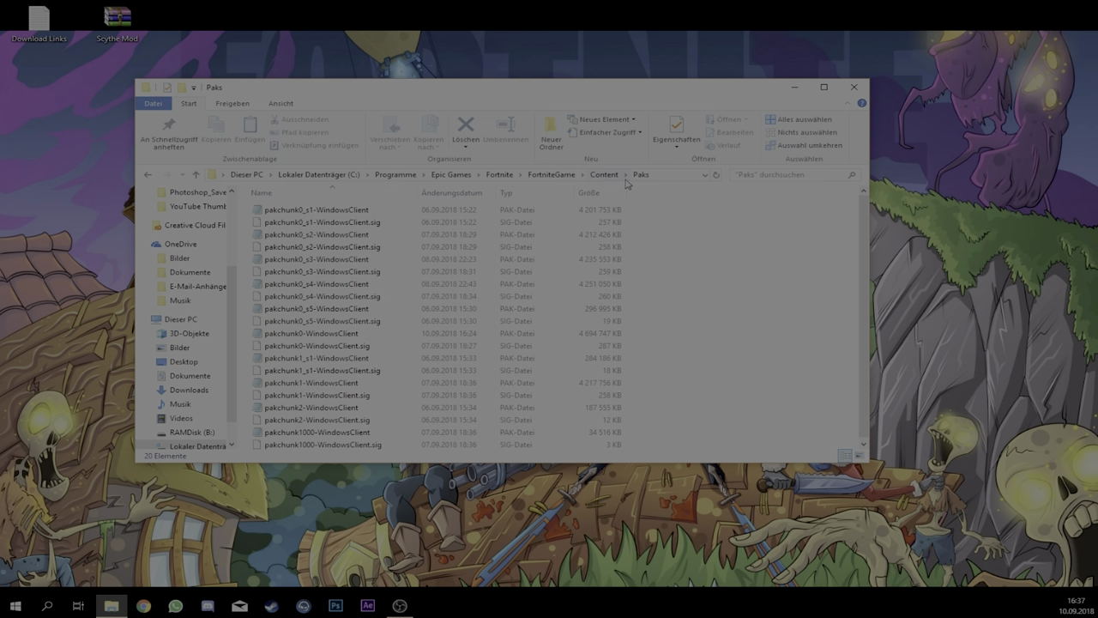
{"action": "left_click_drag", "start_coordinate": [510, 101], "coordinate": [418, 113]}
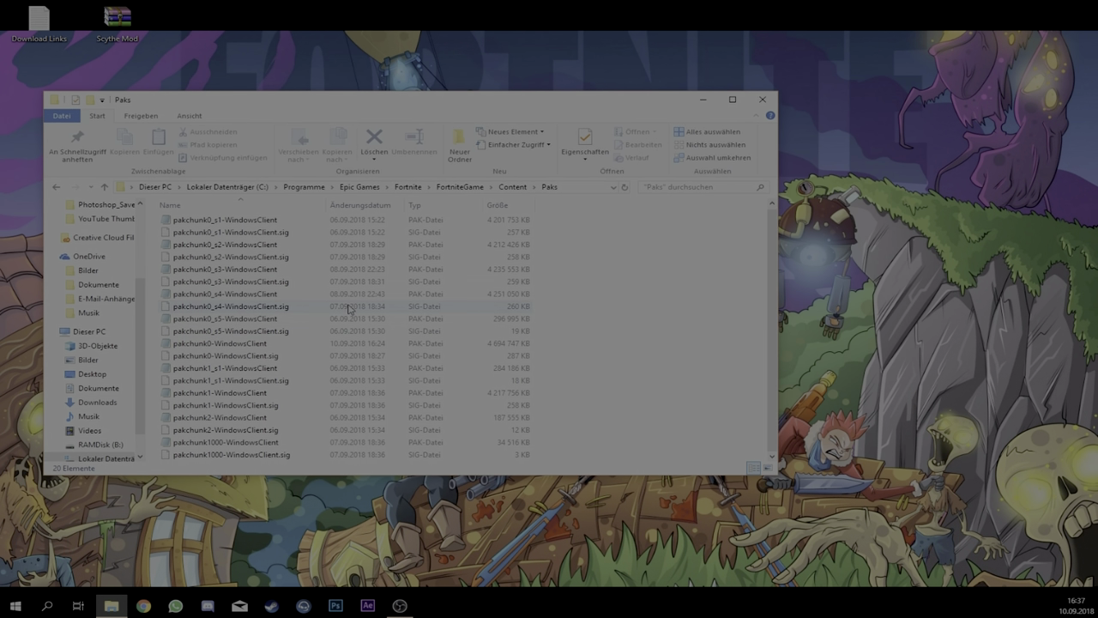
{"action": "scroll", "coordinate": [438, 408], "scroll_direction": "down", "scroll_amount": 1}
{"action": "left_click_drag", "start_coordinate": [359, 105], "coordinate": [402, 125]}
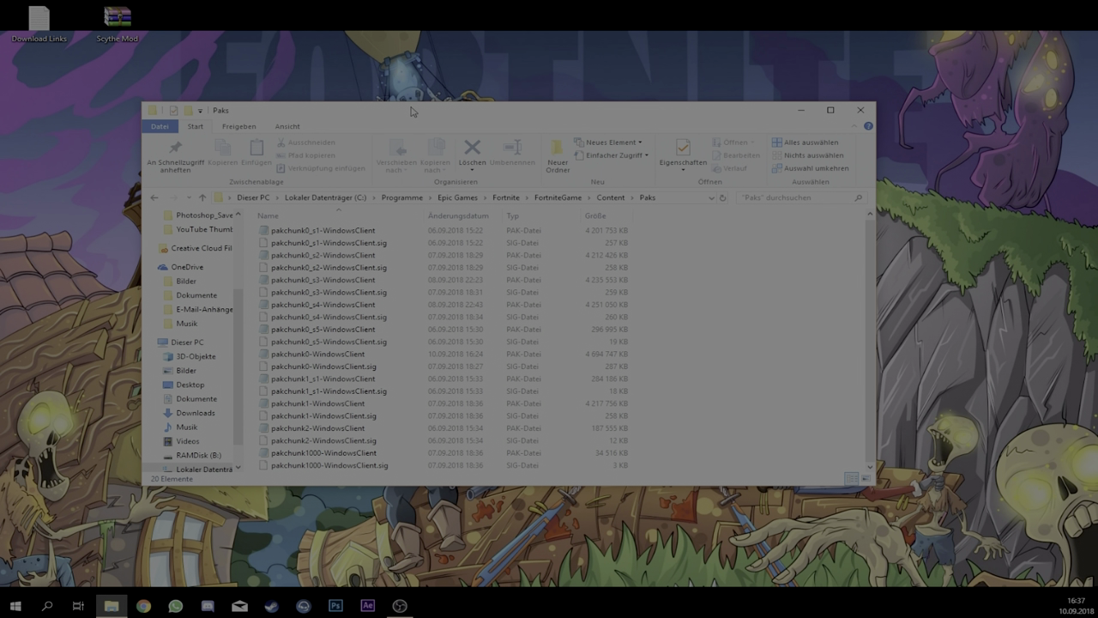
{"action": "left_click_drag", "start_coordinate": [471, 109], "coordinate": [366, 96]}
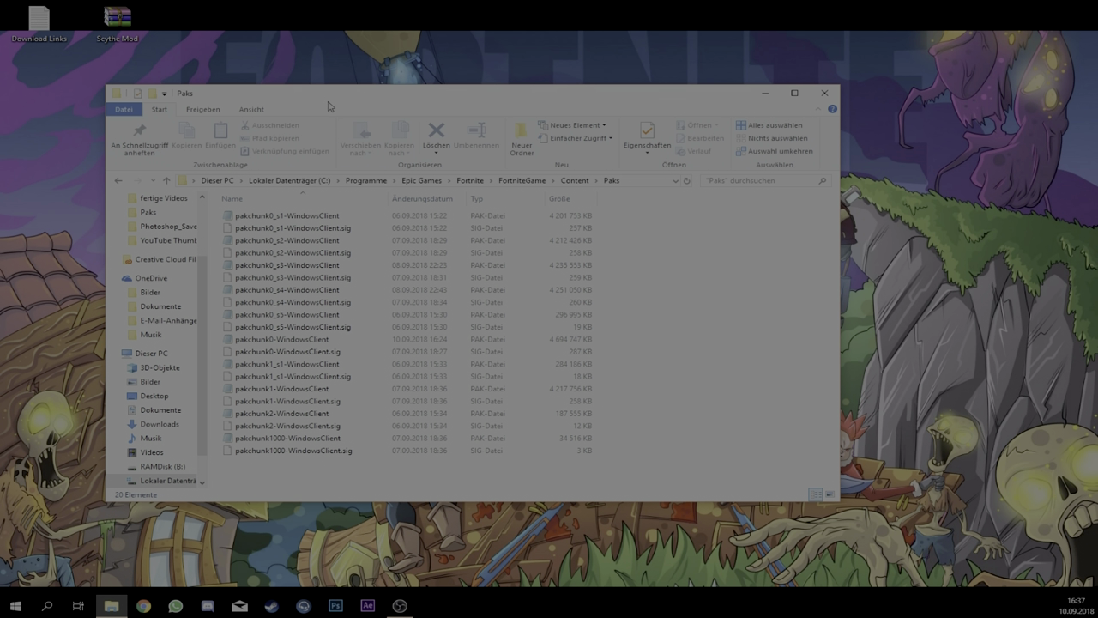
Open the Scythe Mod archive from the desktop and arrange its window side by side with the Paks folder window.
{"action": "double_click", "coordinate": [129, 38]}
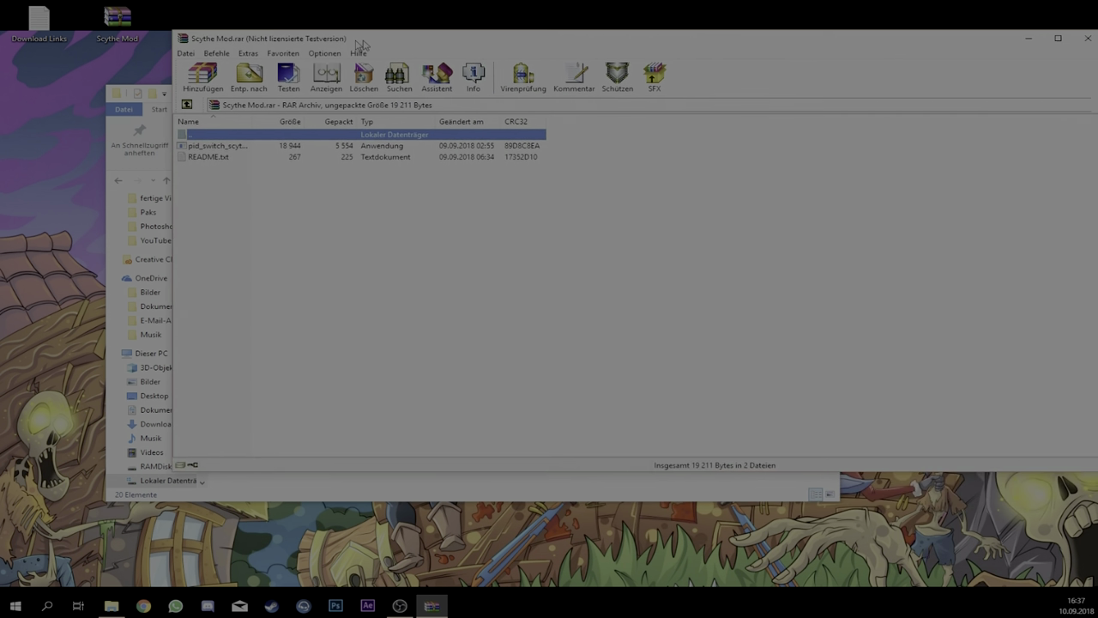
{"action": "left_click_drag", "start_coordinate": [361, 44], "coordinate": [1097, 146]}
{"action": "left_click", "coordinate": [449, 184]}
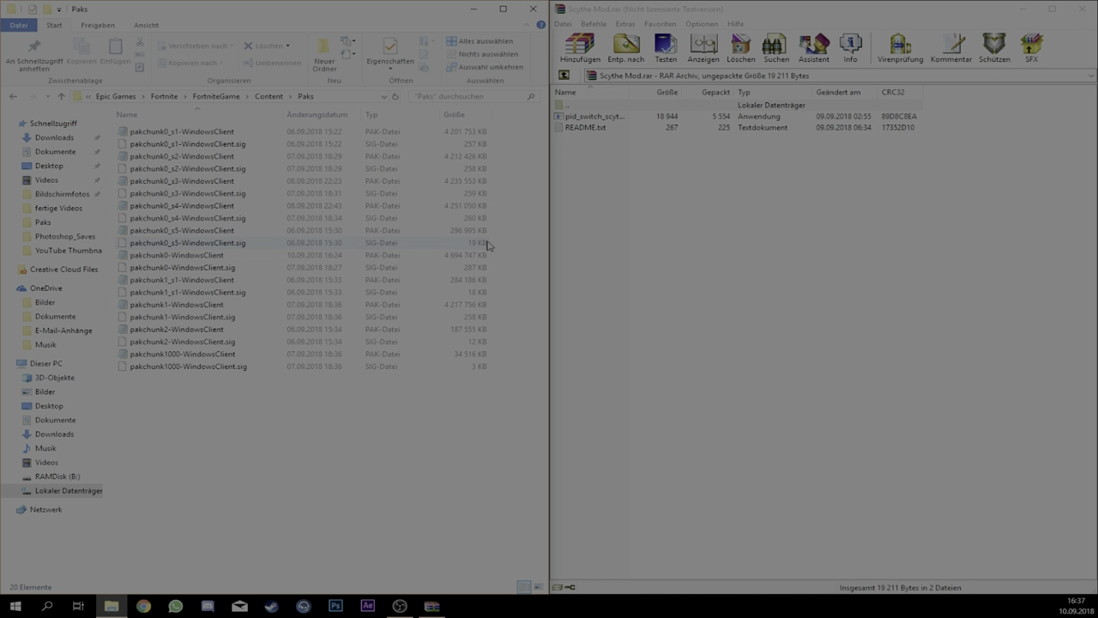
{"action": "left_click", "coordinate": [601, 119]}
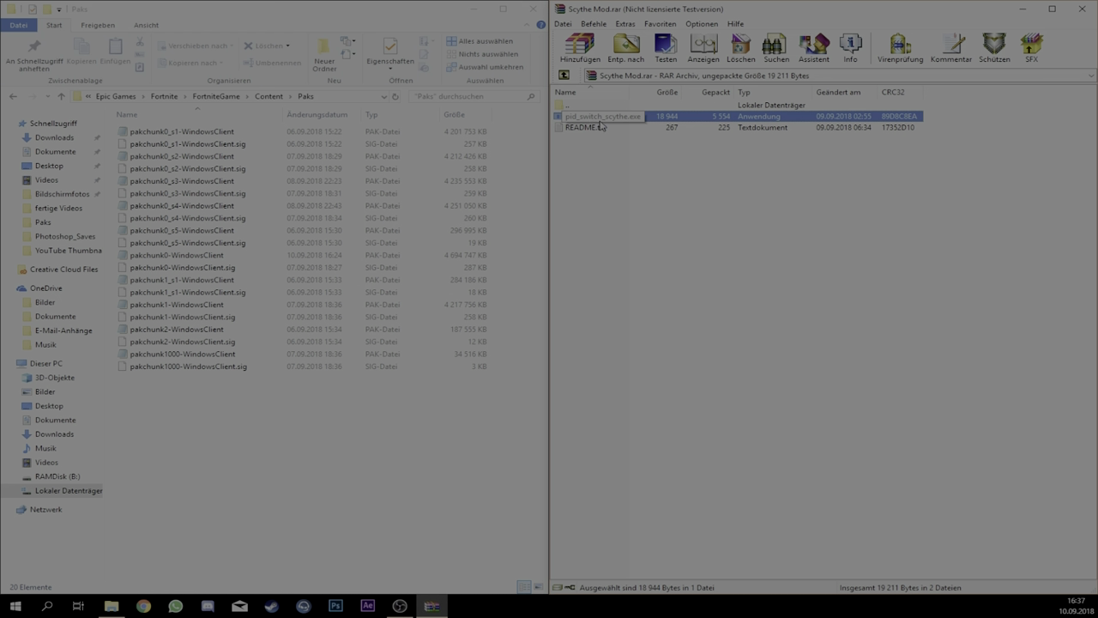
{"action": "left_click", "coordinate": [645, 160]}
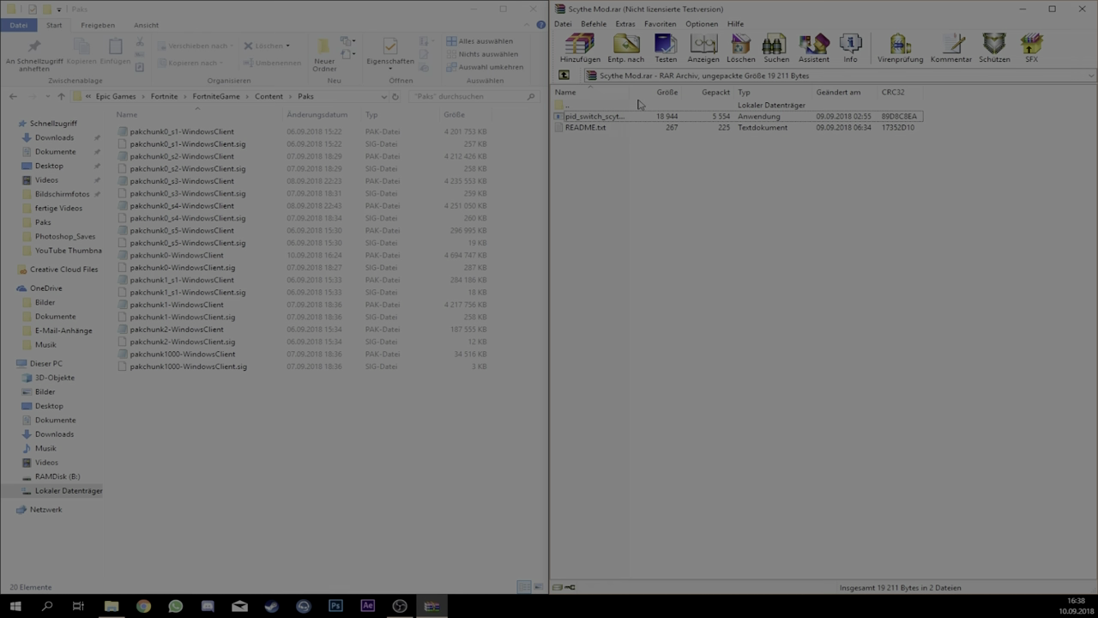
{"action": "left_click_drag", "start_coordinate": [651, 17], "coordinate": [478, 5]}
{"action": "left_click_drag", "start_coordinate": [311, 6], "coordinate": [1097, 171]}
Extract pid_switch_scythe.exe from the Scythe Mod archive into the Paks folder.
{"action": "left_click", "coordinate": [583, 120]}
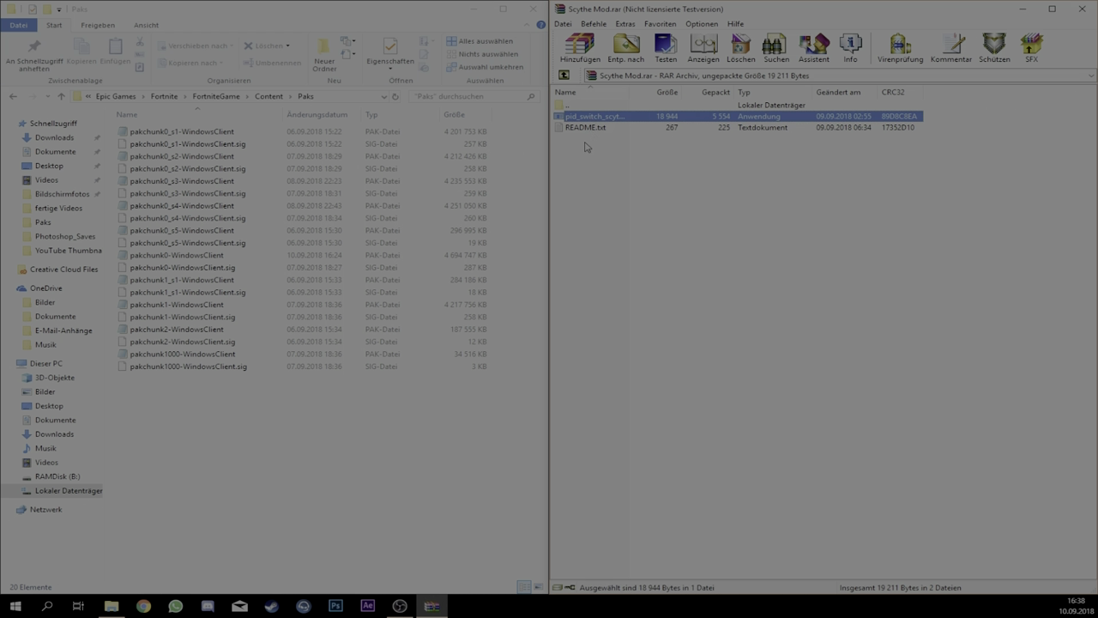
{"action": "left_click", "coordinate": [596, 129]}
{"action": "left_click", "coordinate": [590, 117]}
{"action": "left_click_drag", "start_coordinate": [611, 120], "coordinate": [223, 433]}
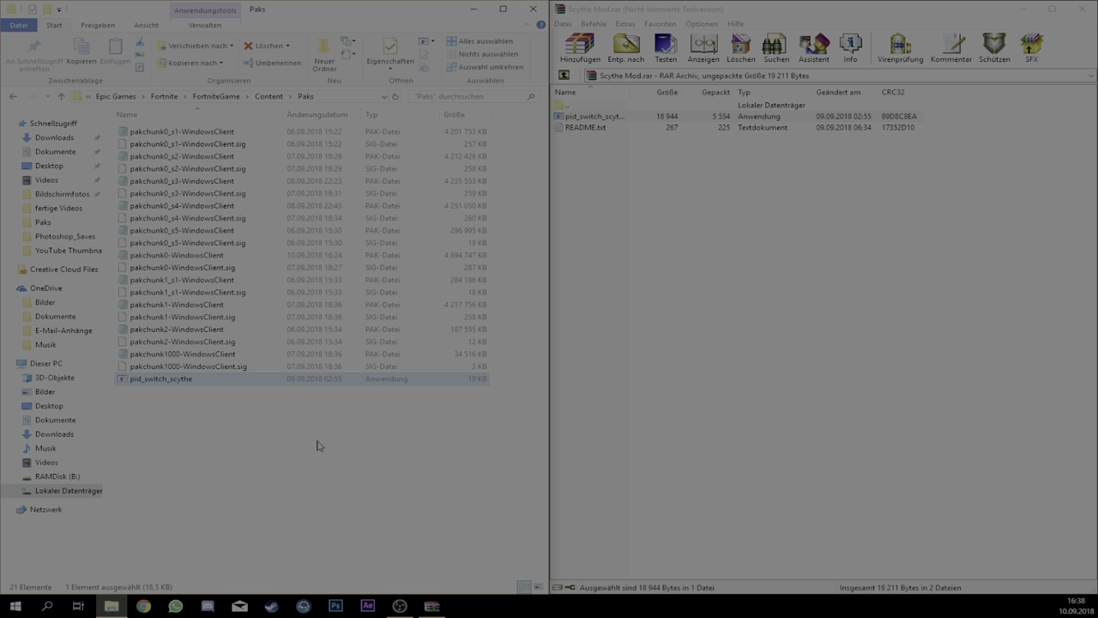
Deselect the extracted file, close the Scythe Mod archive and maximize the Paks folder window.
{"action": "left_click_drag", "start_coordinate": [307, 446], "coordinate": [302, 404]}
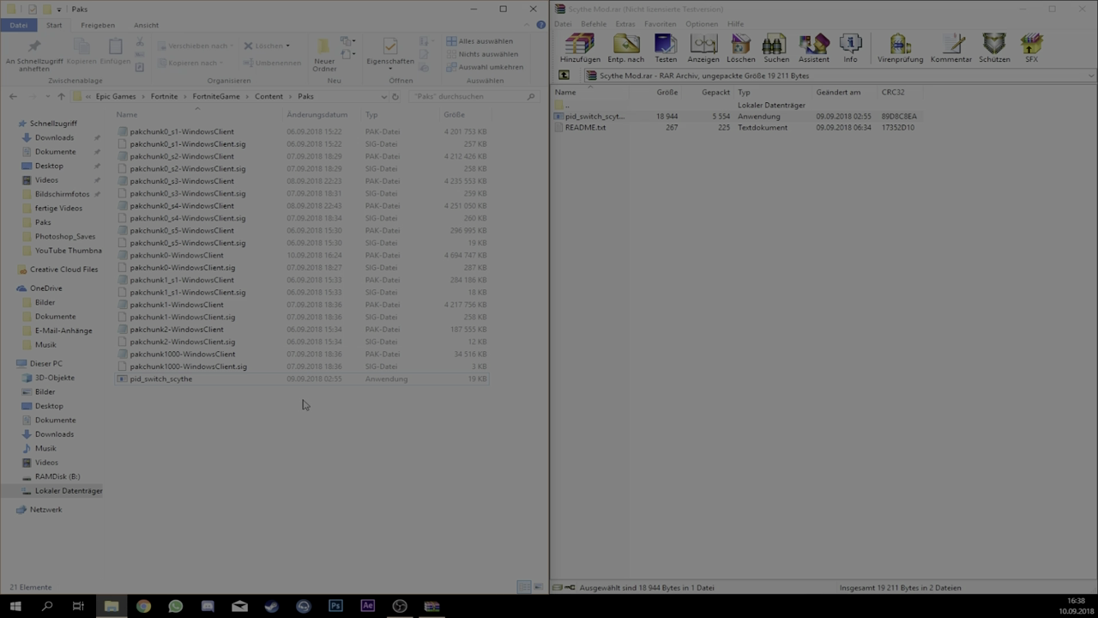
{"action": "left_click", "coordinate": [1084, 9]}
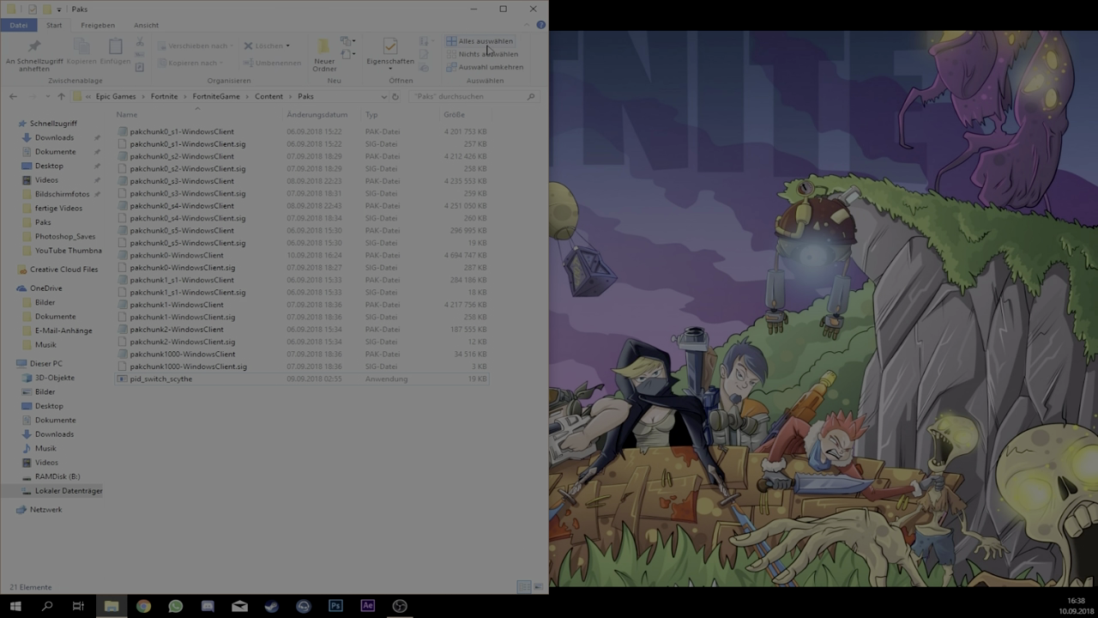
{"action": "double_click", "coordinate": [378, 16]}
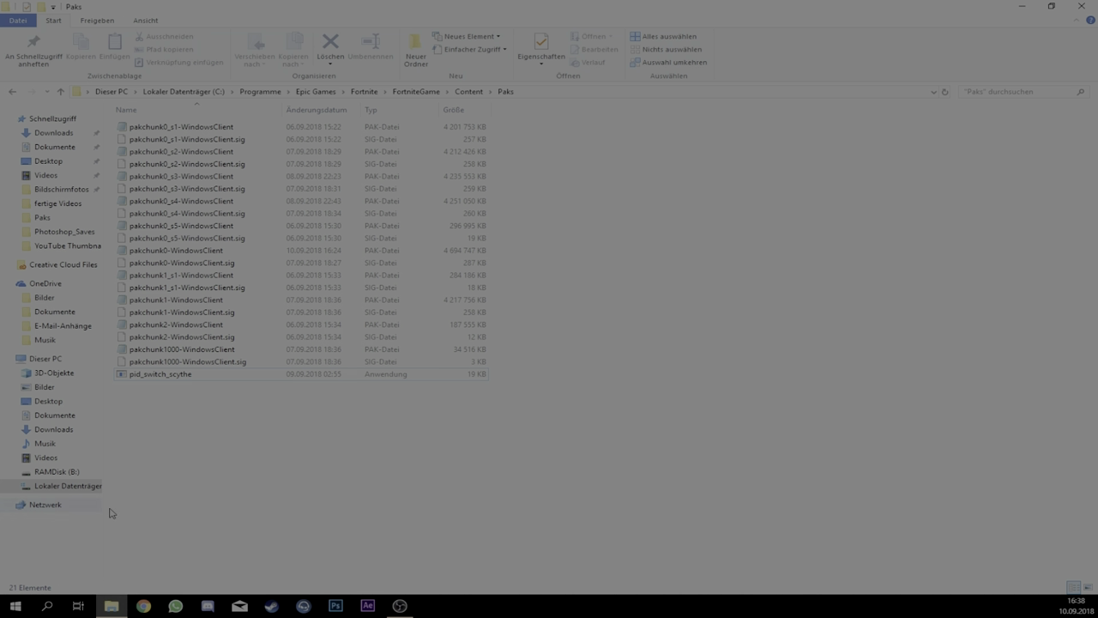
Run pid_switch_scythe from the Paks folder and reposition its console window over the file list.
{"action": "double_click", "coordinate": [197, 380]}
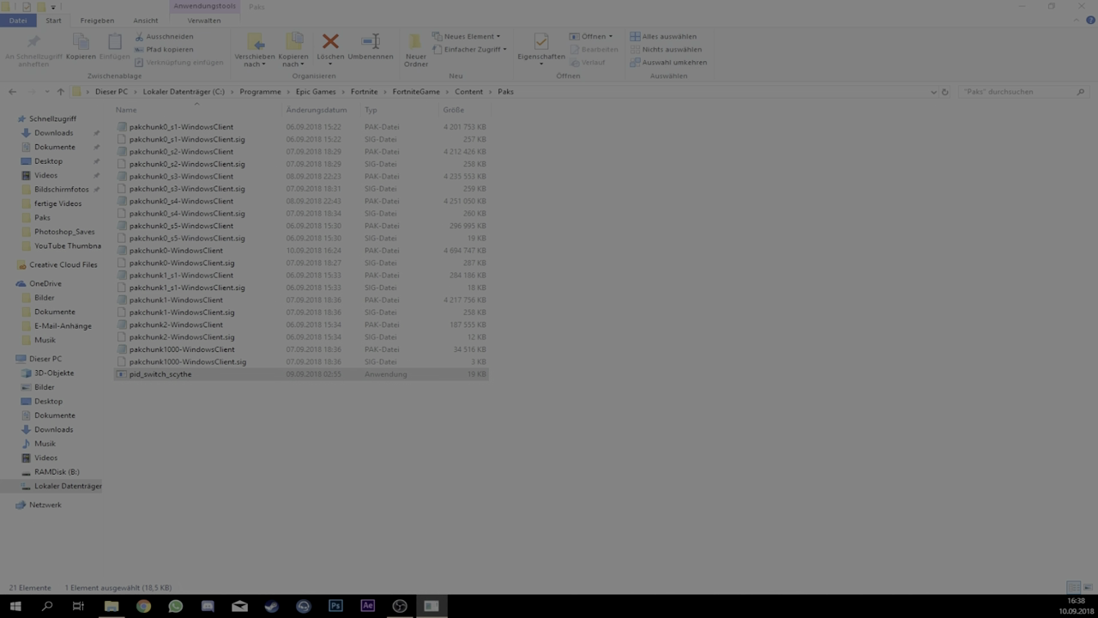
{"action": "left_click_drag", "start_coordinate": [536, 341], "coordinate": [453, 117]}
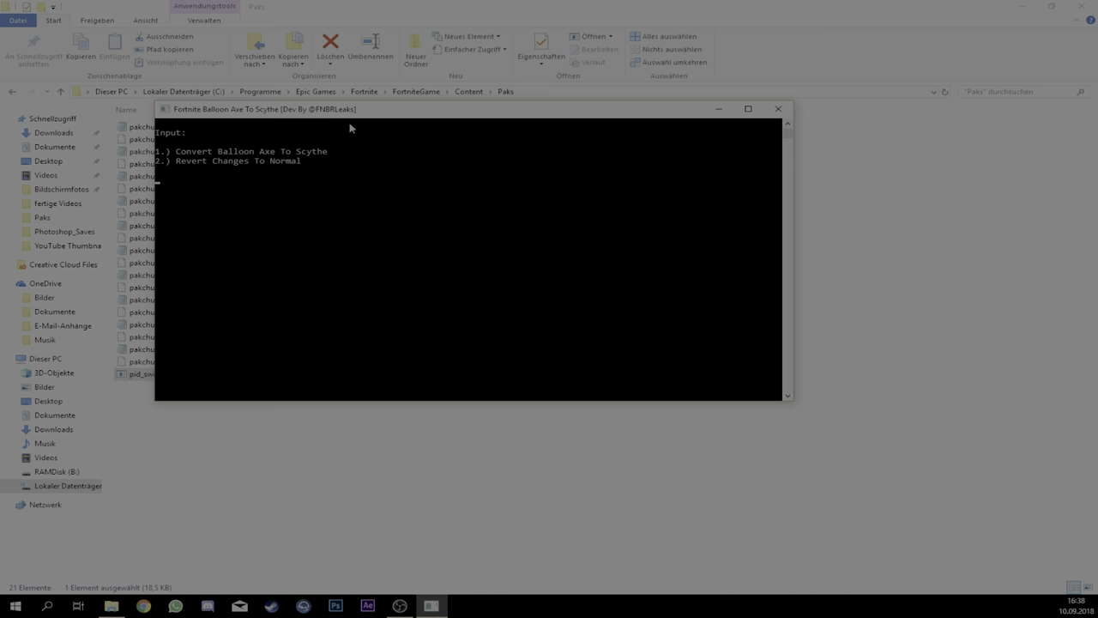
{"action": "left_click_drag", "start_coordinate": [338, 112], "coordinate": [313, 103]}
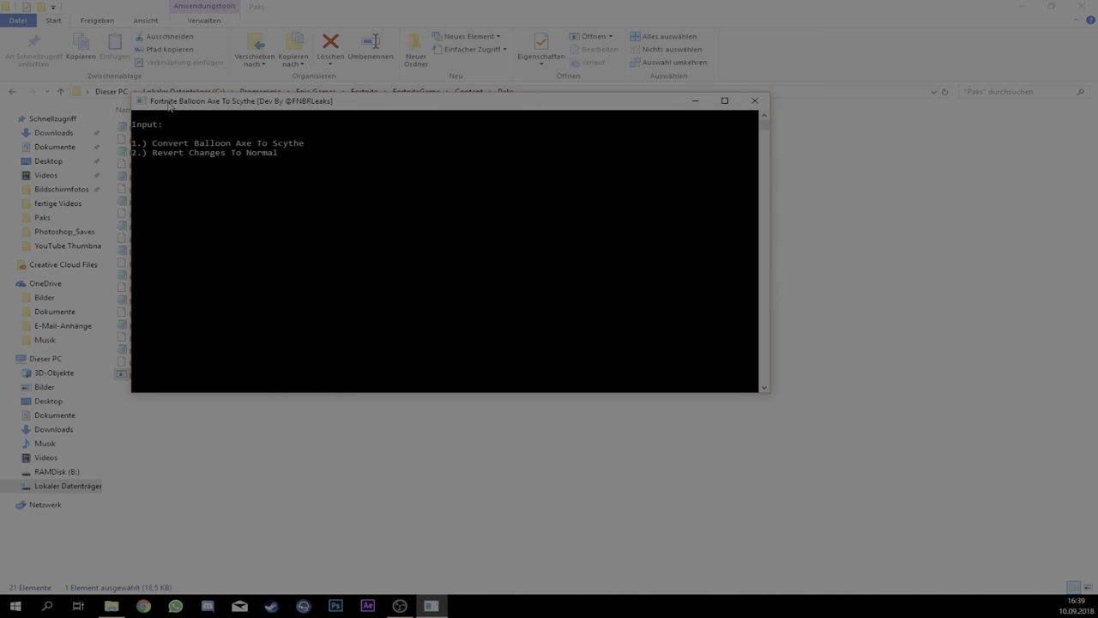
Review the console options for converting the Balloon Axe to the Scythe and for reverting the changes.
{"action": "left_click_drag", "start_coordinate": [142, 128], "coordinate": [278, 154]}
{"action": "left_click", "coordinate": [279, 154]}
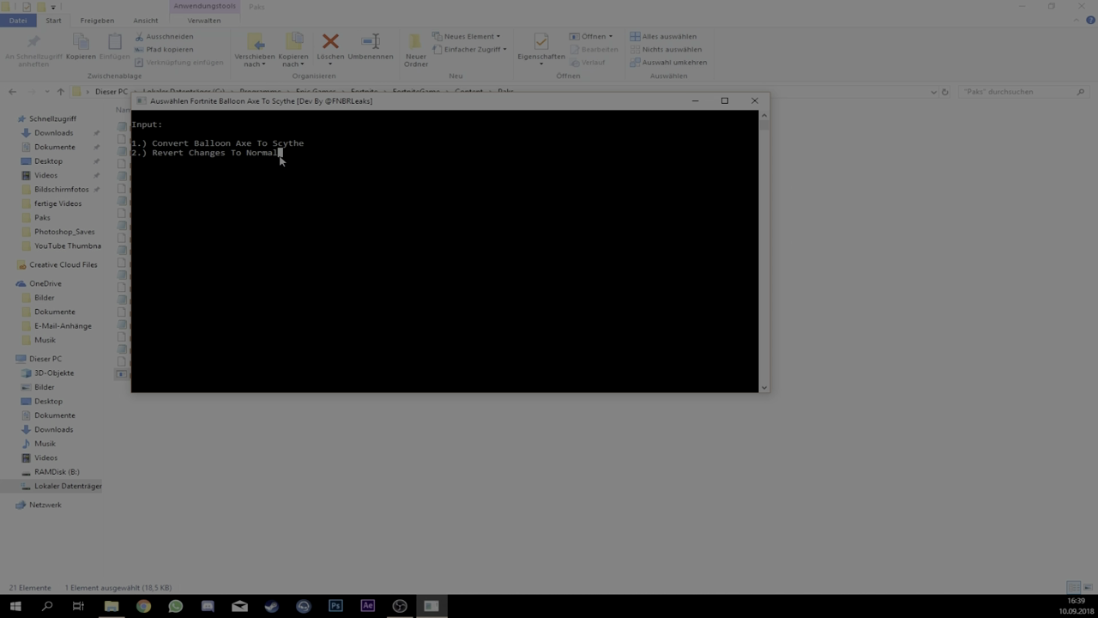
{"action": "left_click", "coordinate": [206, 147]}
{"action": "left_click", "coordinate": [301, 143]}
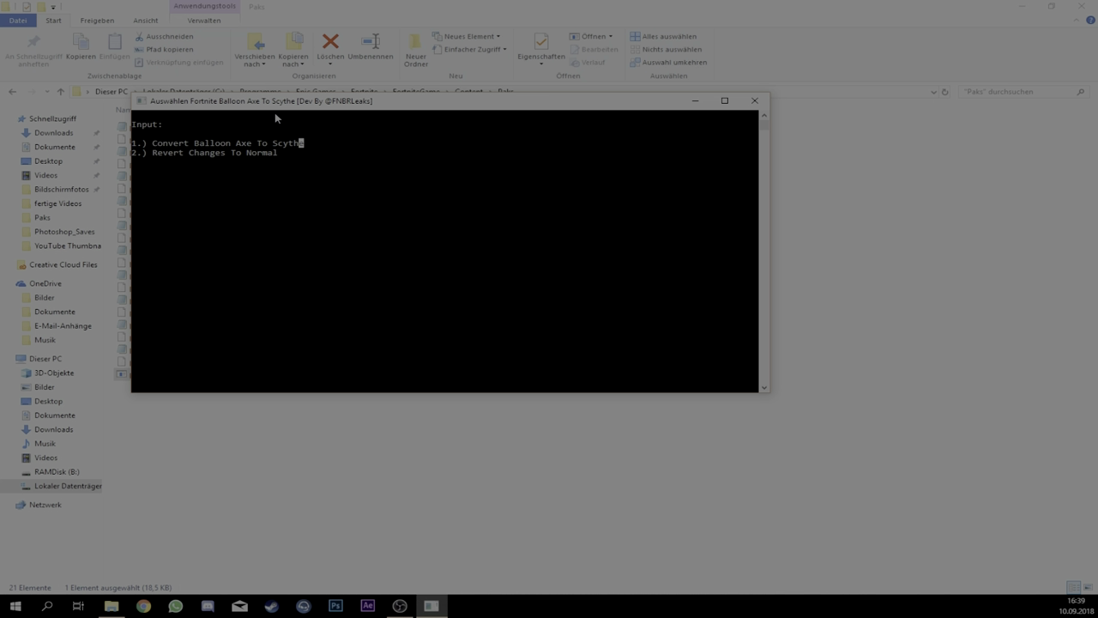